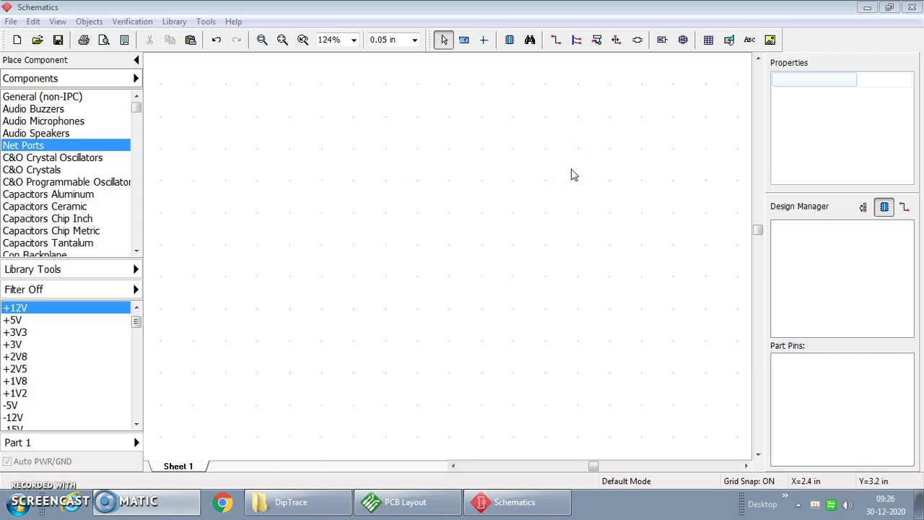
pyautogui.scroll(1, 571, 175)
pyautogui.scroll(-1, 571, 177)
pyautogui.scroll(-2, 572, 177)
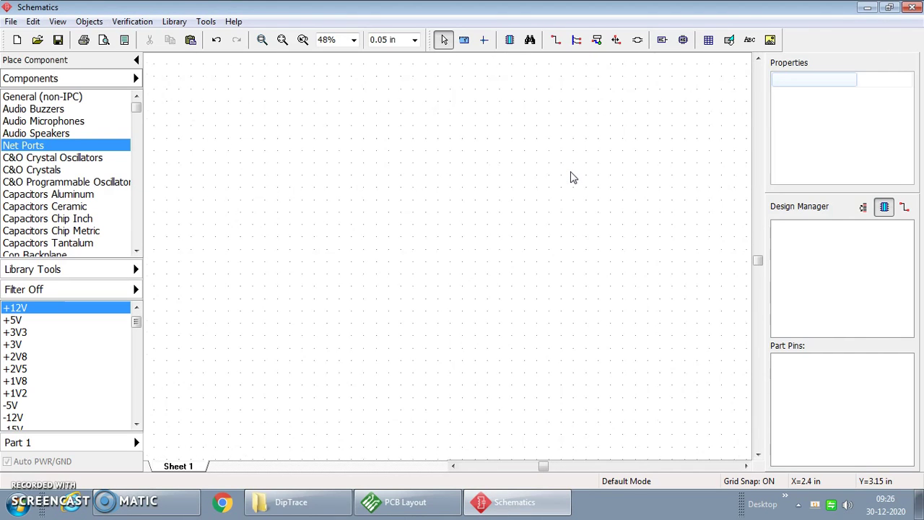
pyautogui.scroll(1, 573, 178)
pyautogui.scroll(1, 570, 177)
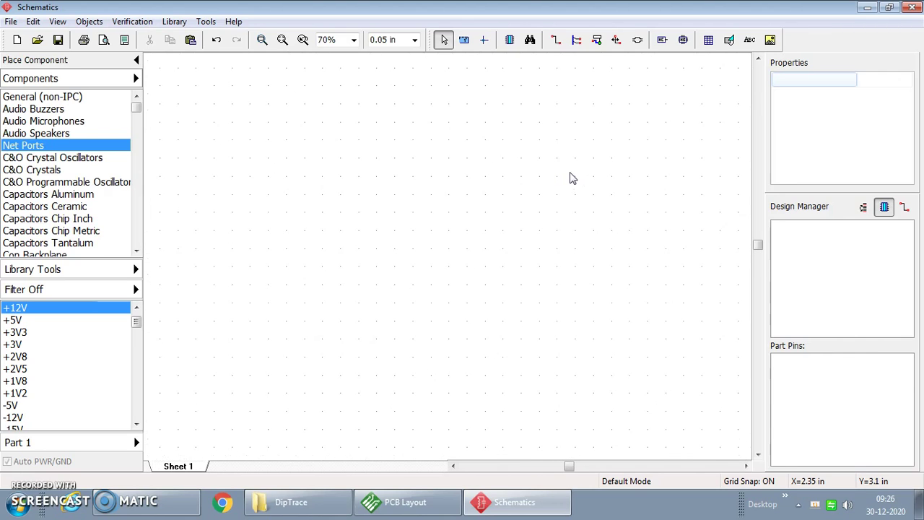
pyautogui.scroll(-1, 570, 178)
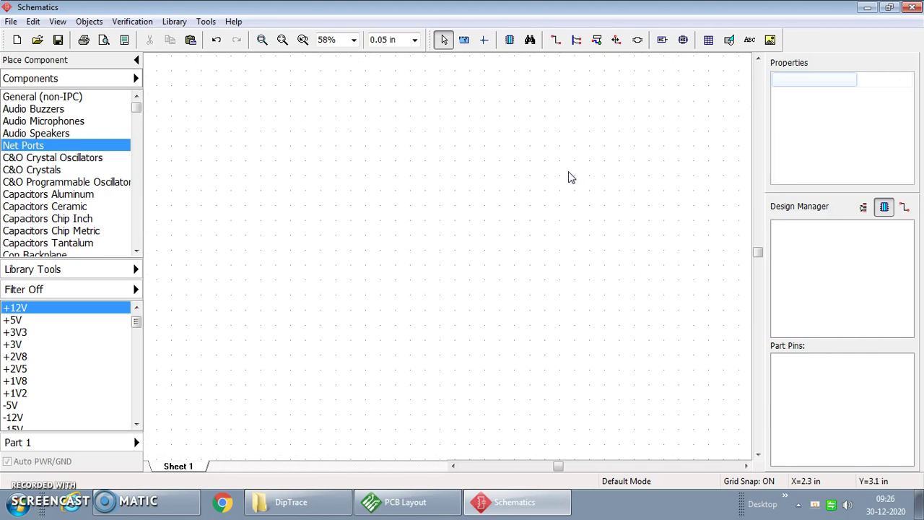
# Step: Hide the sheet's grid and display it again
pyautogui.click(58, 22)
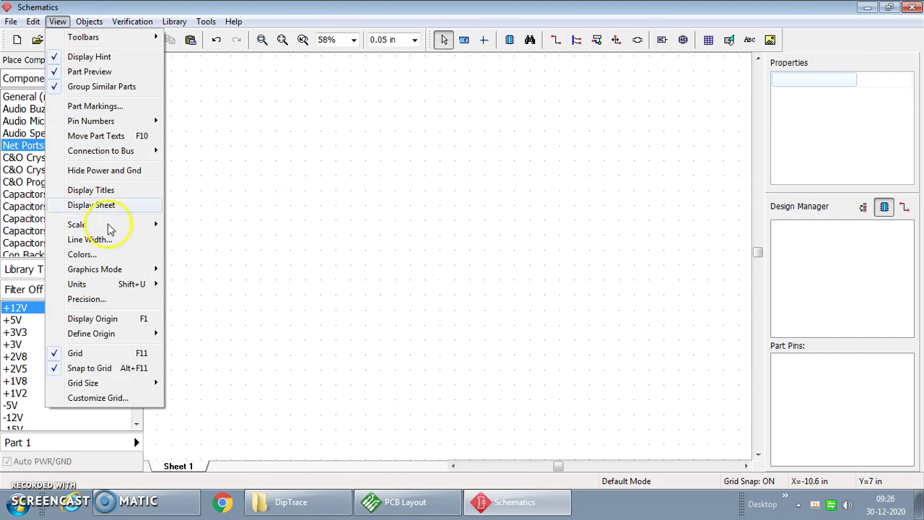
pyautogui.click(107, 355)
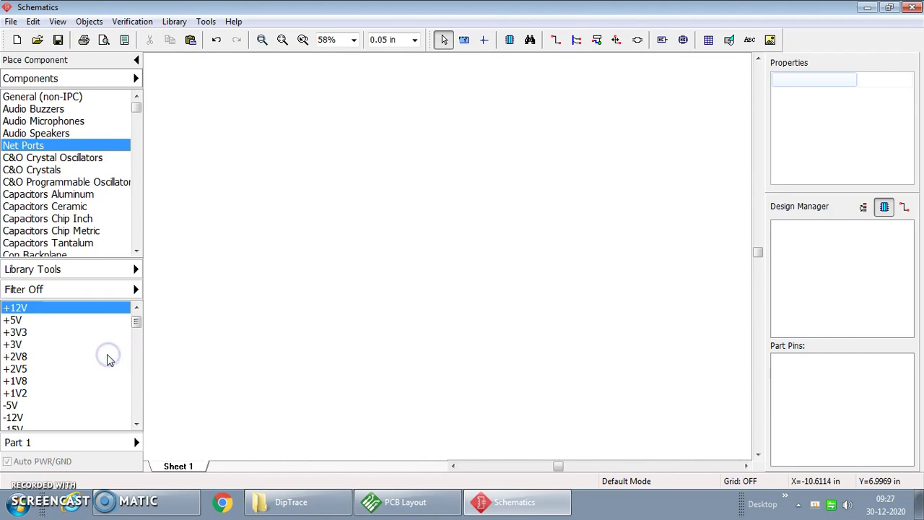
pyautogui.click(59, 24)
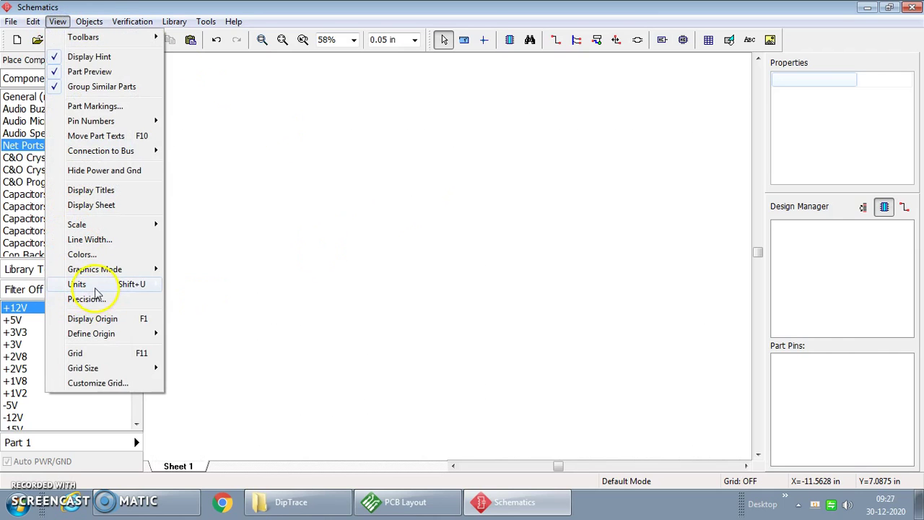
pyautogui.click(89, 353)
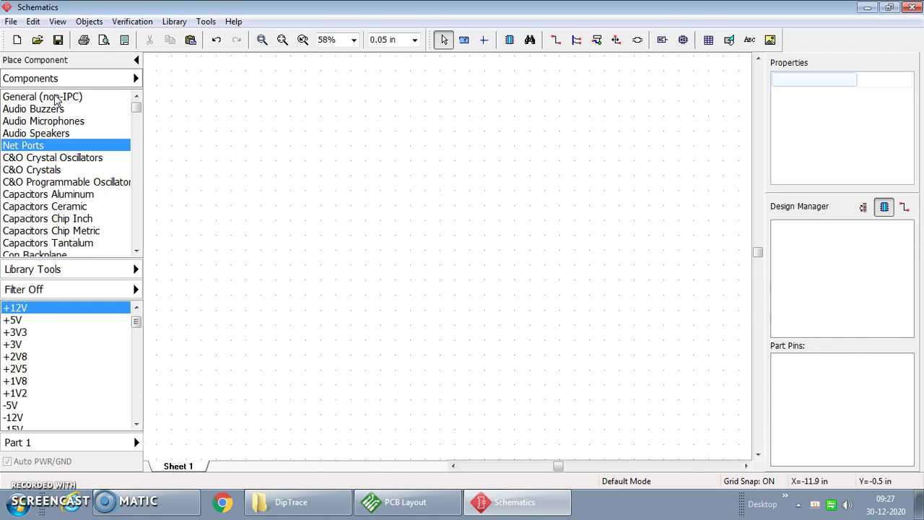
# Step: Select the General (non-IPC) component library and look through its capacitor, diode, inductor and resistor entries
pyautogui.click(16, 51)
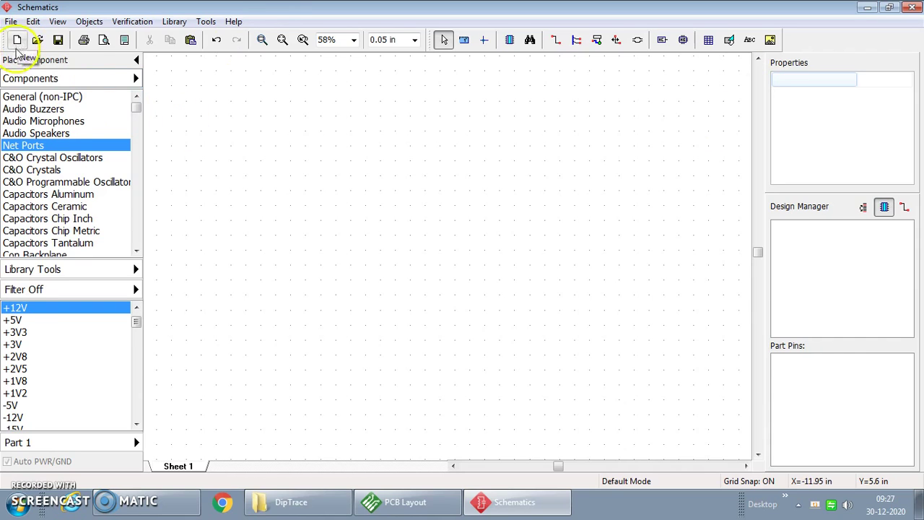
pyautogui.moveTo(137, 106); pyautogui.dragTo(137, 106)
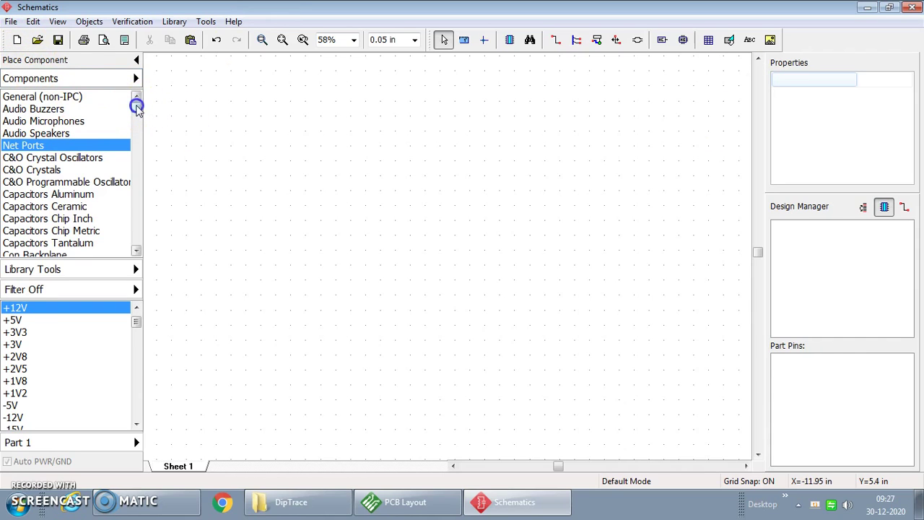
pyautogui.click(68, 97)
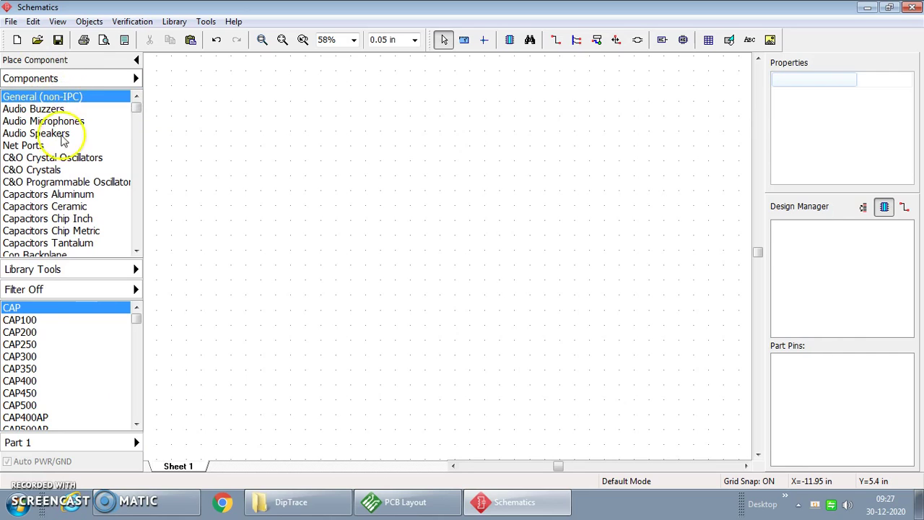
pyautogui.scroll(-4, 33, 365)
pyautogui.scroll(-5, 36, 372)
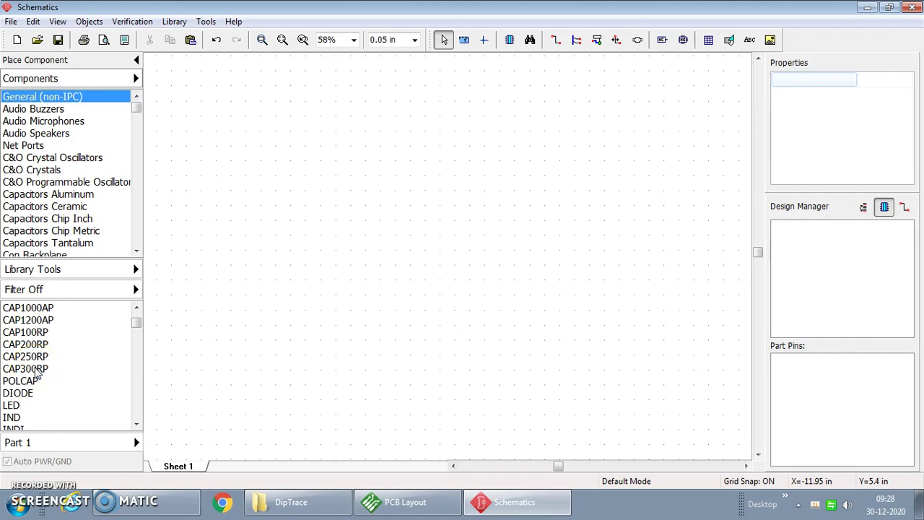
pyautogui.scroll(2, 37, 372)
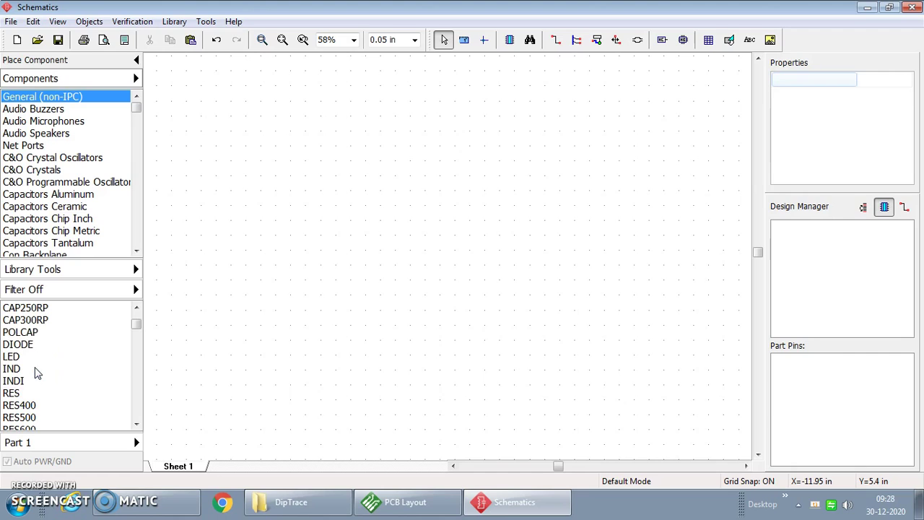
pyautogui.scroll(-3, 38, 372)
pyautogui.scroll(5, 37, 372)
pyautogui.scroll(2, 38, 369)
# Step: Place one CAP capacitor from the General (non-IPC) library on the empty sheet and end component placement
pyautogui.click(37, 307)
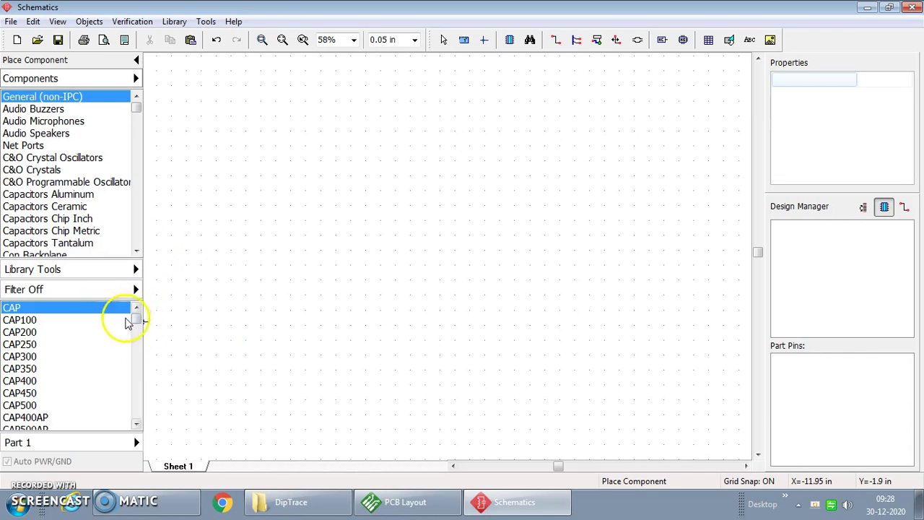
pyautogui.click(108, 307)
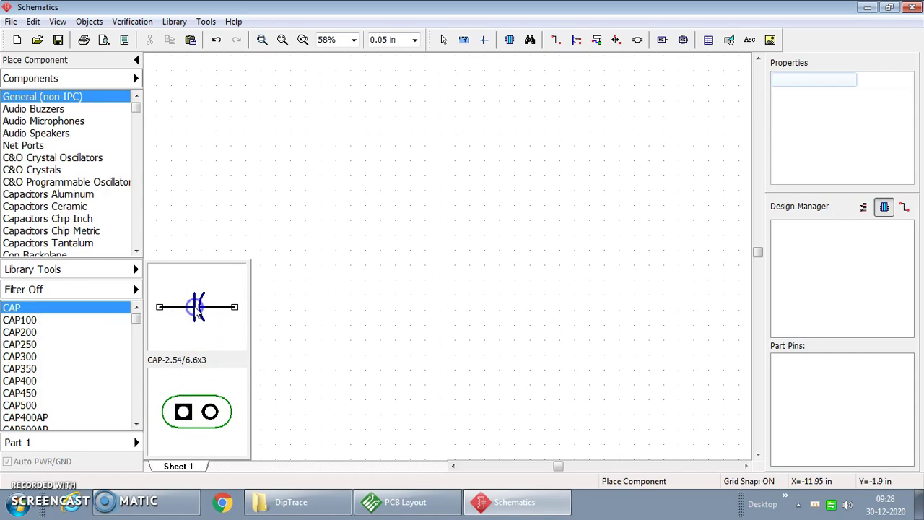
pyautogui.click(416, 161)
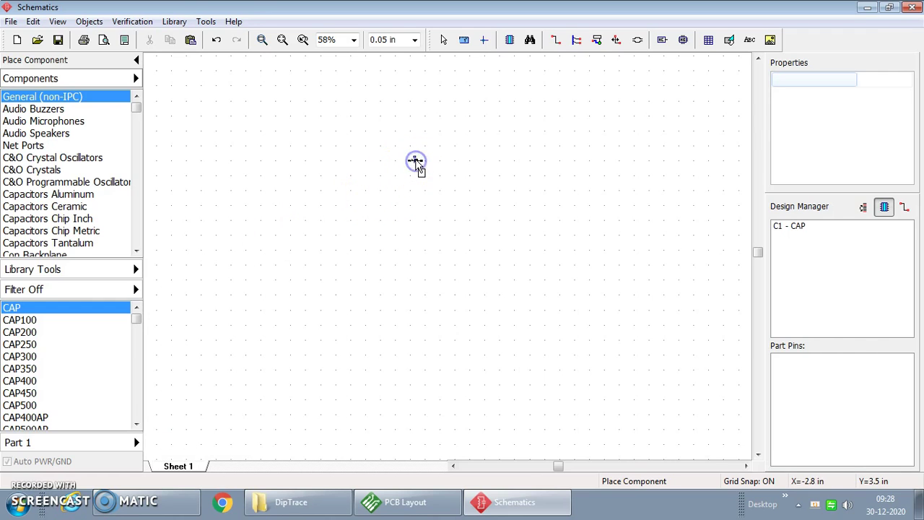
pyautogui.scroll(-2, 466, 305)
pyautogui.scroll(4, 507, 280)
pyautogui.scroll(1, 508, 281)
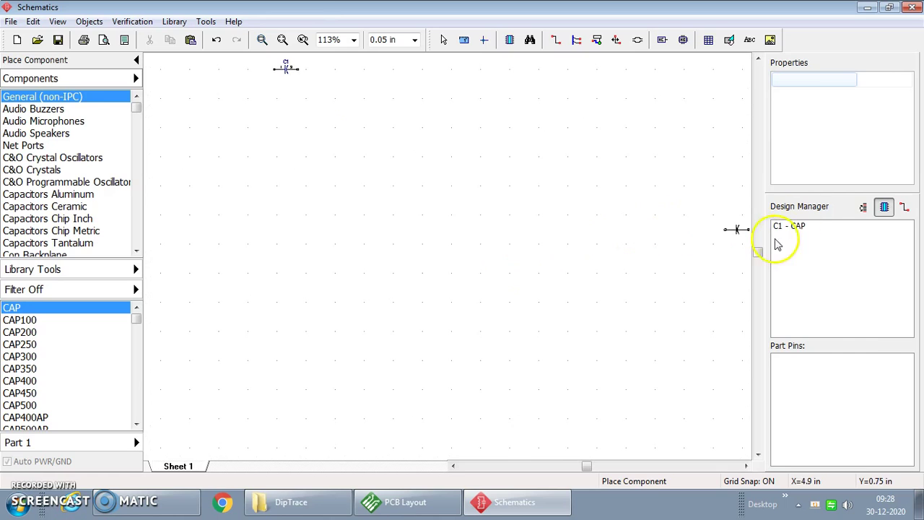
pyautogui.rightClick(650, 252)
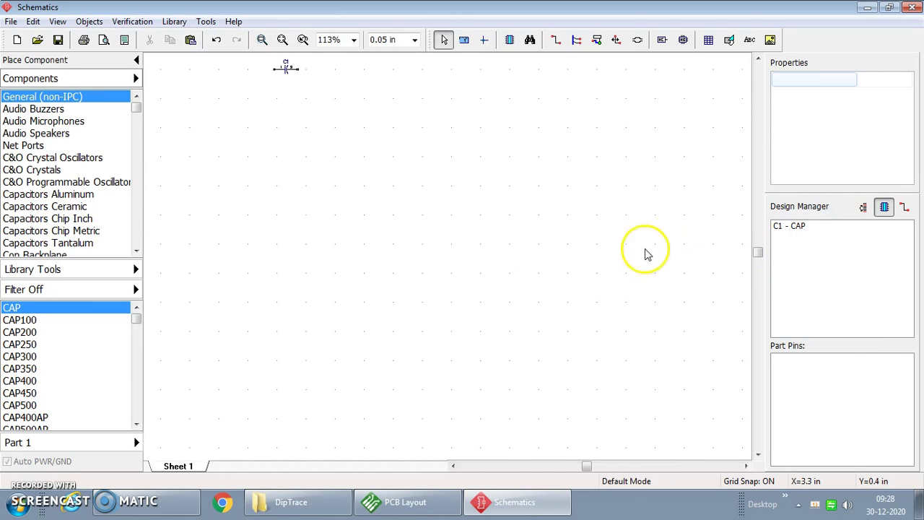
# Step: Move capacitor C1 farther right and slightly up on the sheet, and deselect it
pyautogui.moveTo(757, 253); pyautogui.dragTo(757, 205)
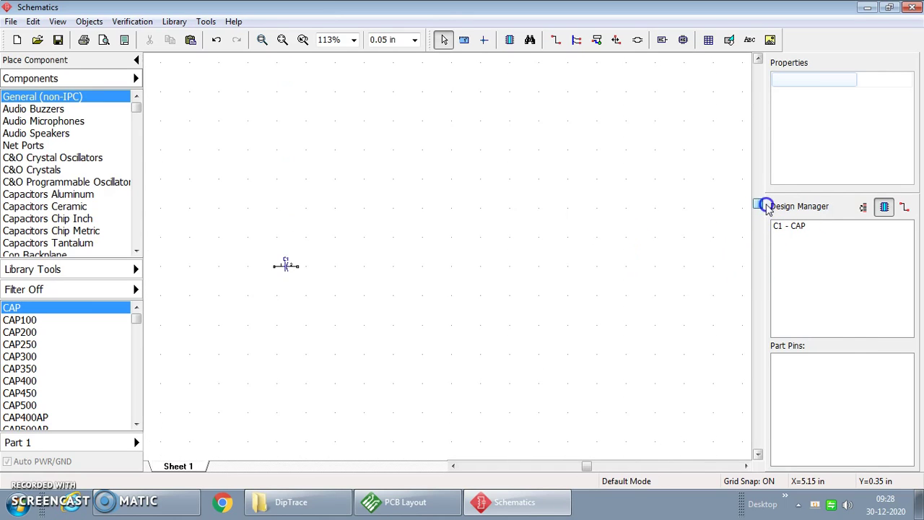
pyautogui.click(454, 467)
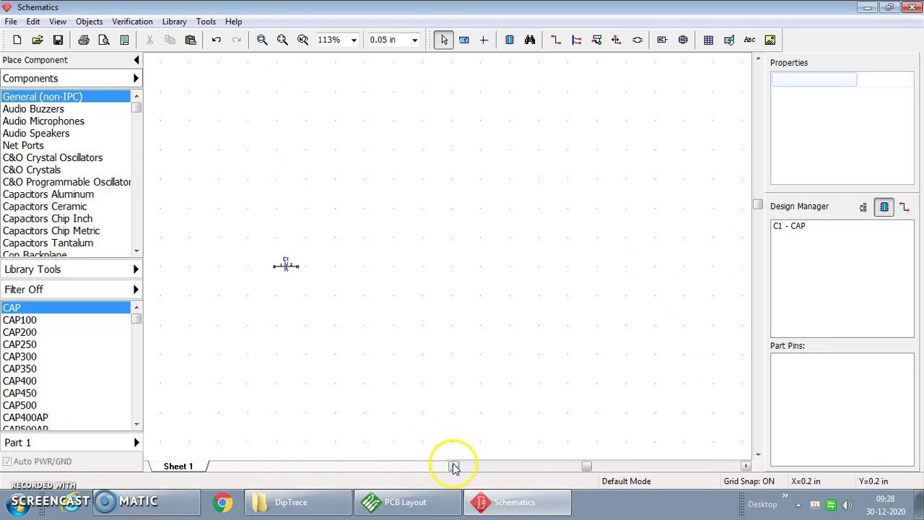
pyautogui.click(454, 466)
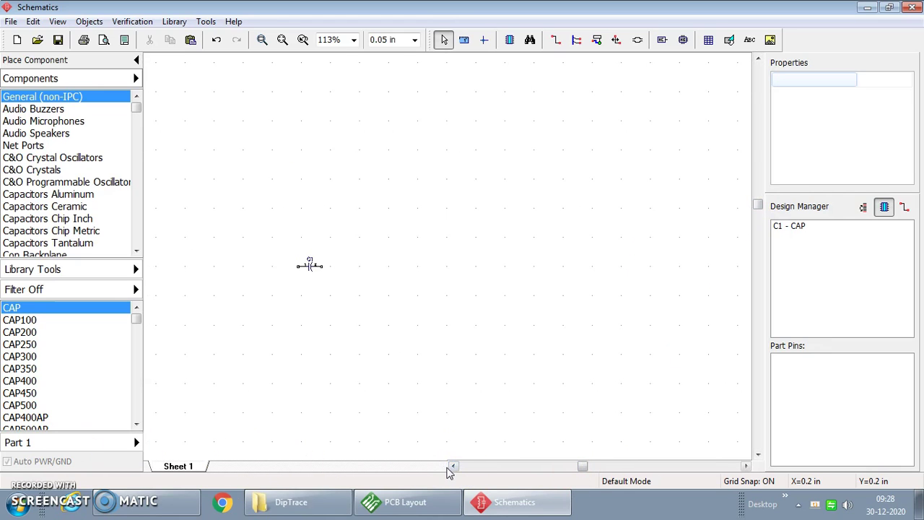
pyautogui.click(453, 467)
pyautogui.click(453, 467)
pyautogui.click(453, 466)
pyautogui.click(453, 467)
pyautogui.scroll(-1, 495, 273)
pyautogui.scroll(-2, 495, 273)
pyautogui.scroll(7, 493, 272)
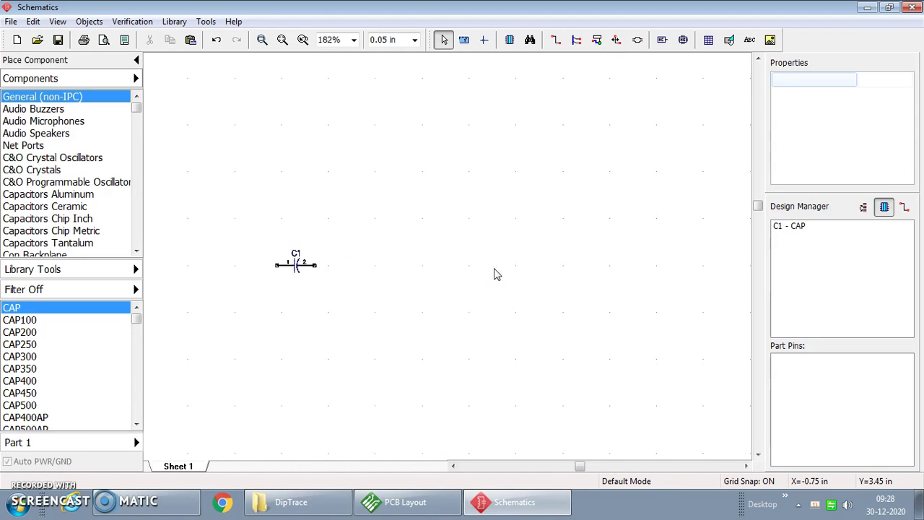
pyautogui.moveTo(229, 265); pyautogui.dragTo(525, 163)
pyautogui.click(637, 238)
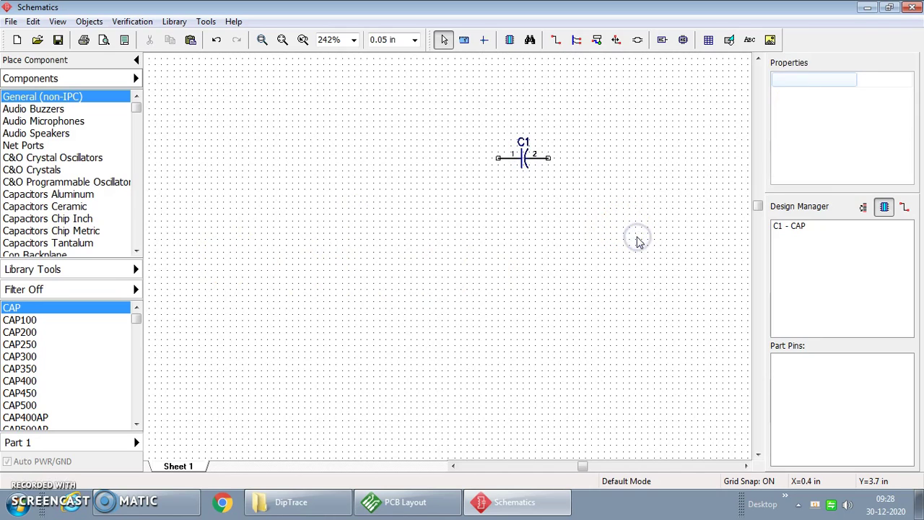
# Step: Place three RES resistors in a column below capacitor C1 and end component placement
pyautogui.scroll(-5, 85, 352)
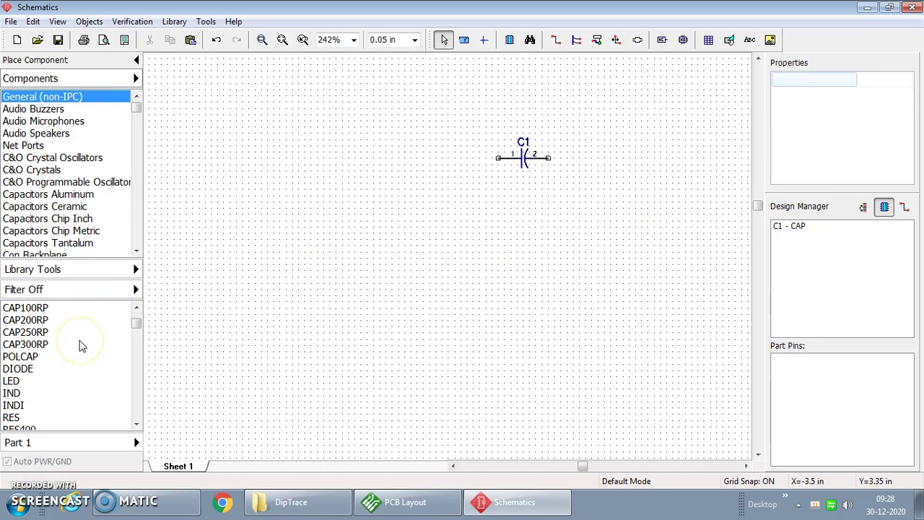
pyautogui.scroll(-1, 82, 347)
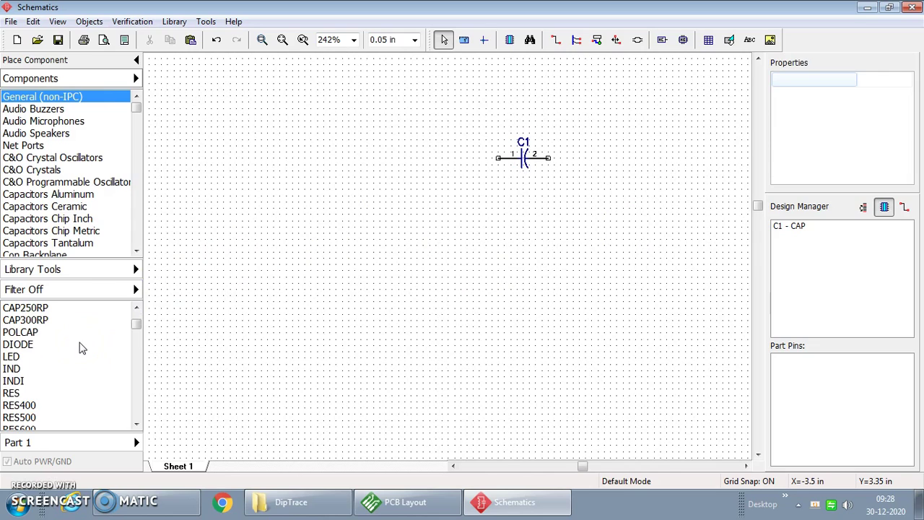
pyautogui.click(11, 392)
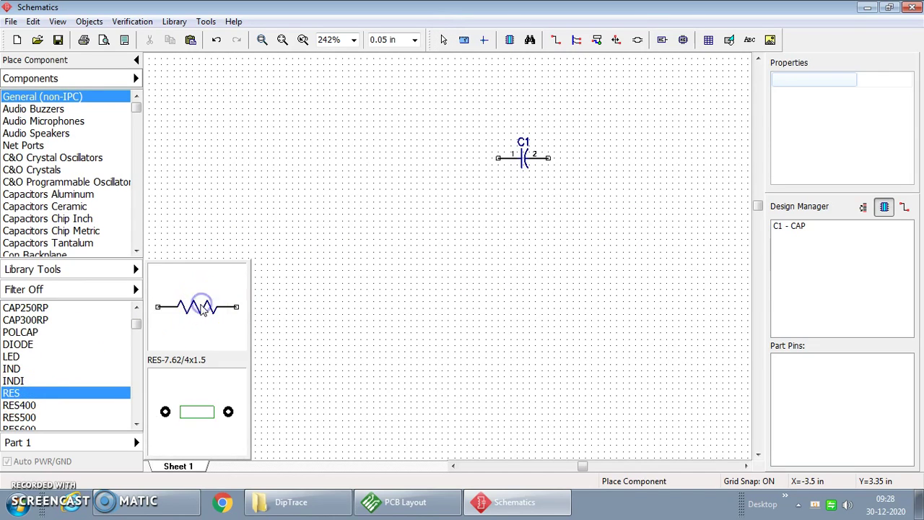
pyautogui.moveTo(550, 207); pyautogui.dragTo(531, 224)
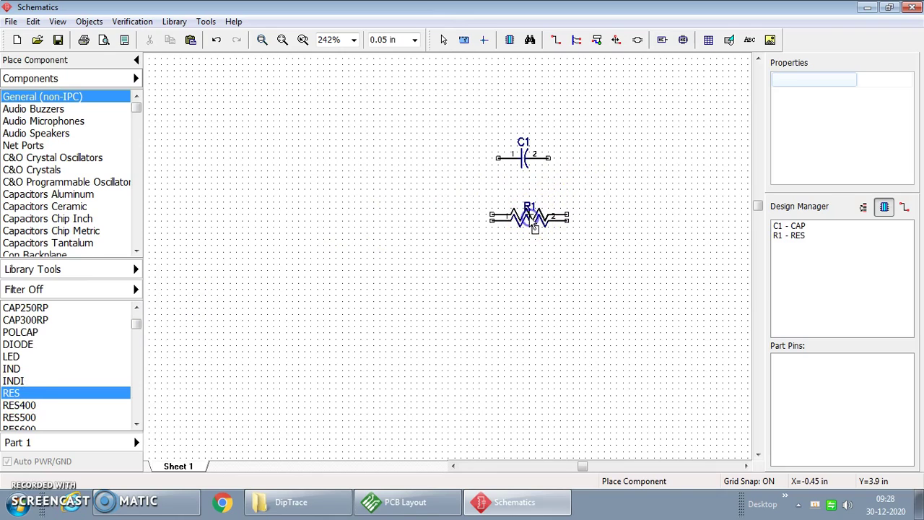
pyautogui.click(542, 265)
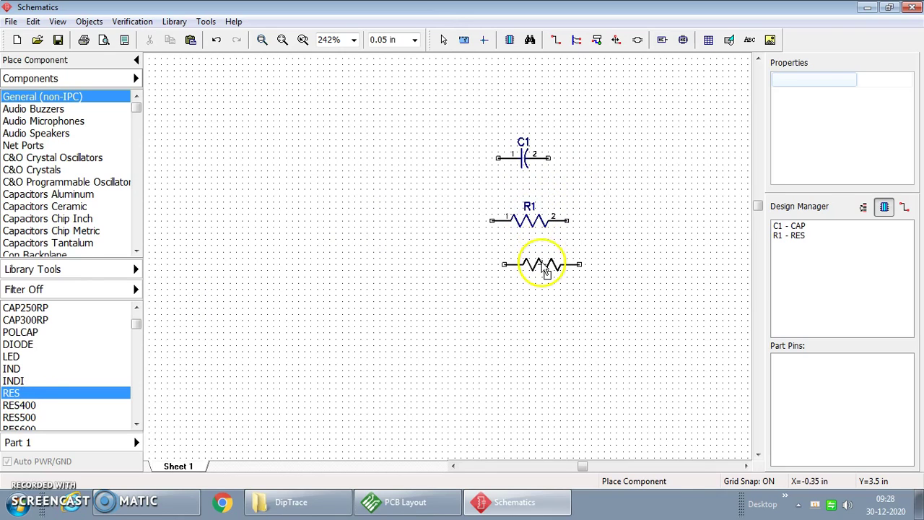
pyautogui.click(542, 309)
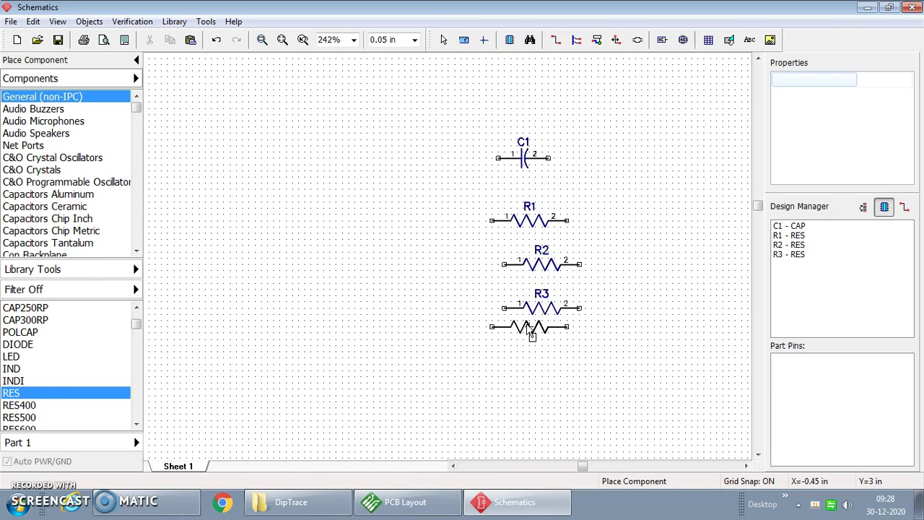
pyautogui.press('Escape')
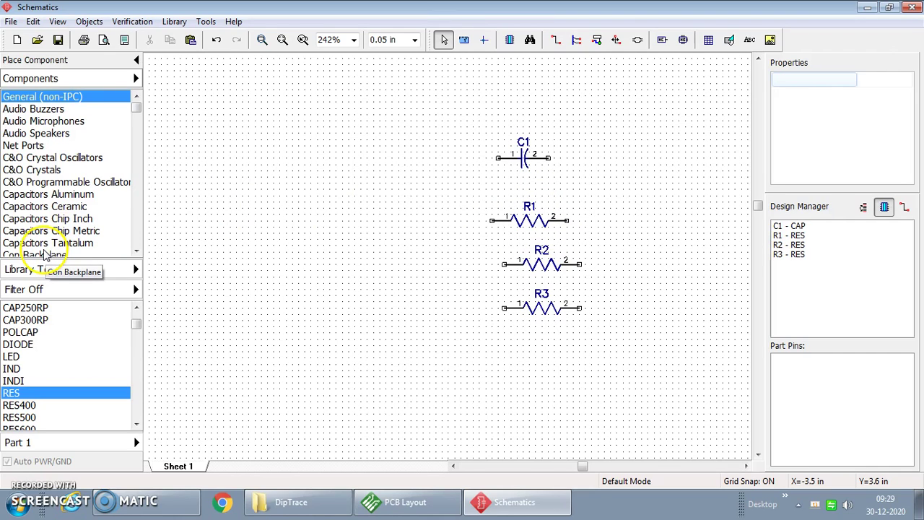
# Step: Filter all libraries for components named NE555 and select the NE555D part
pyautogui.click(126, 293)
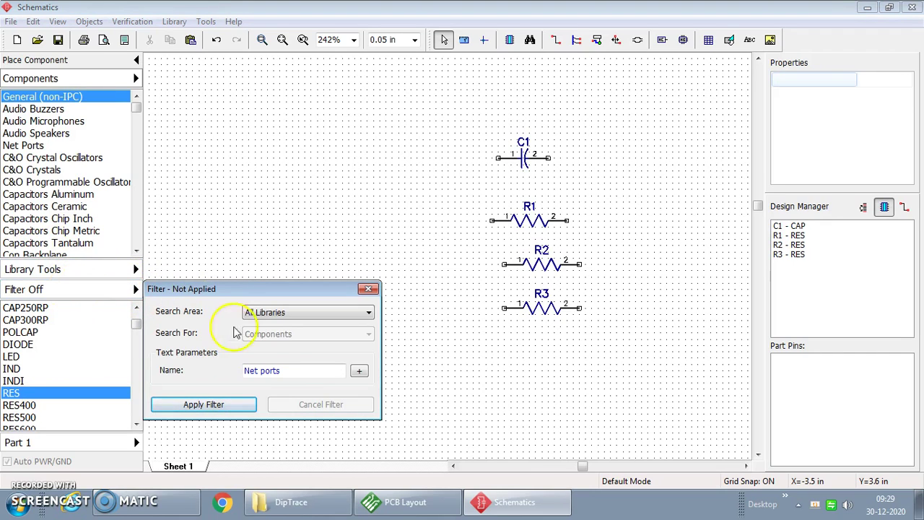
pyautogui.click(289, 369)
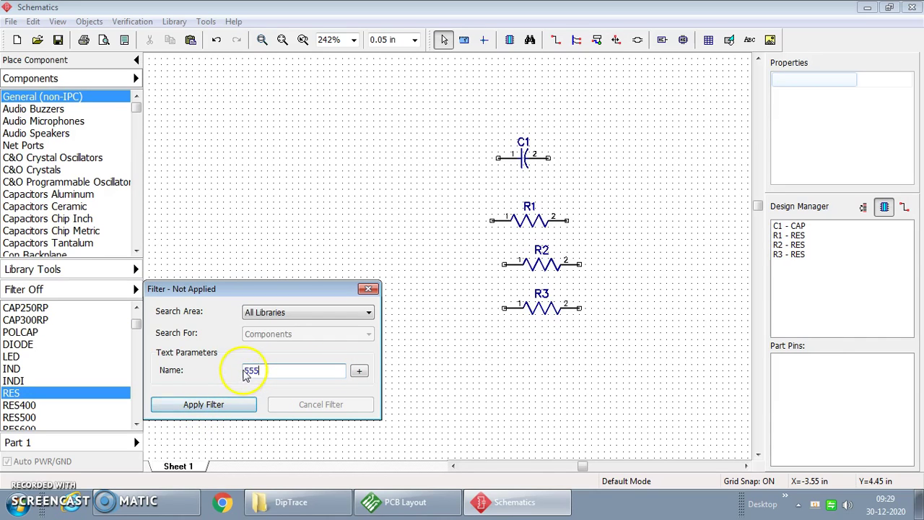
pyautogui.click(244, 371)
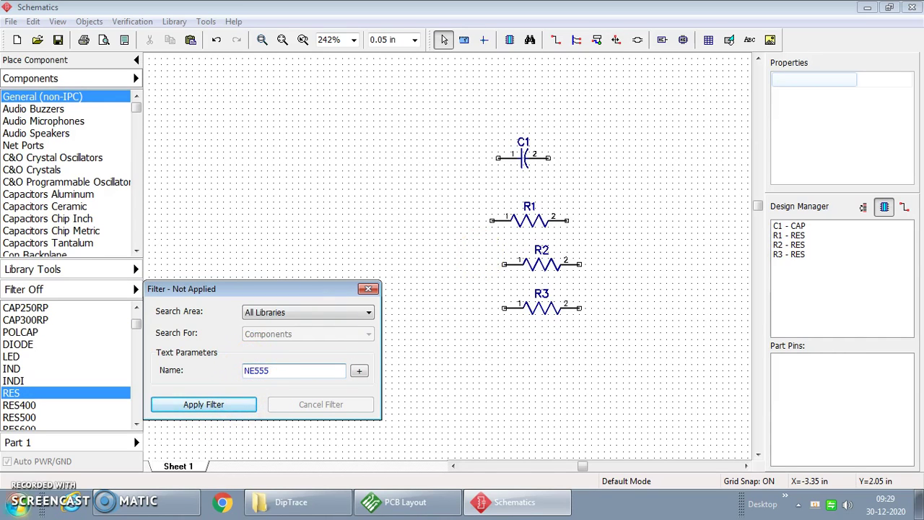
pyautogui.click(204, 408)
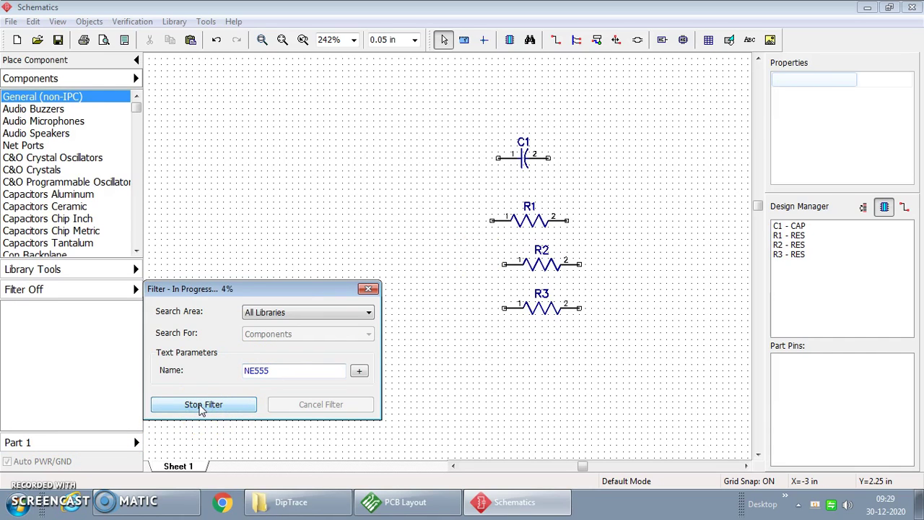
pyautogui.click(163, 433)
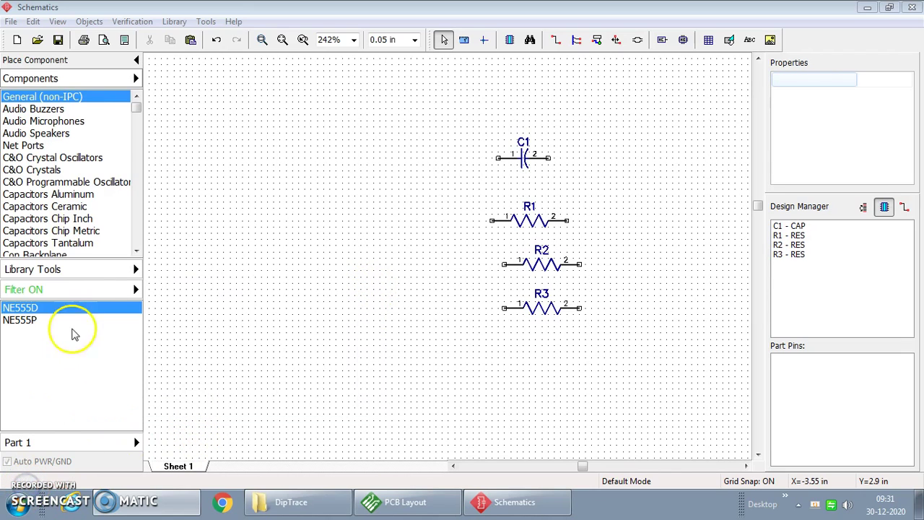
pyautogui.click(32, 305)
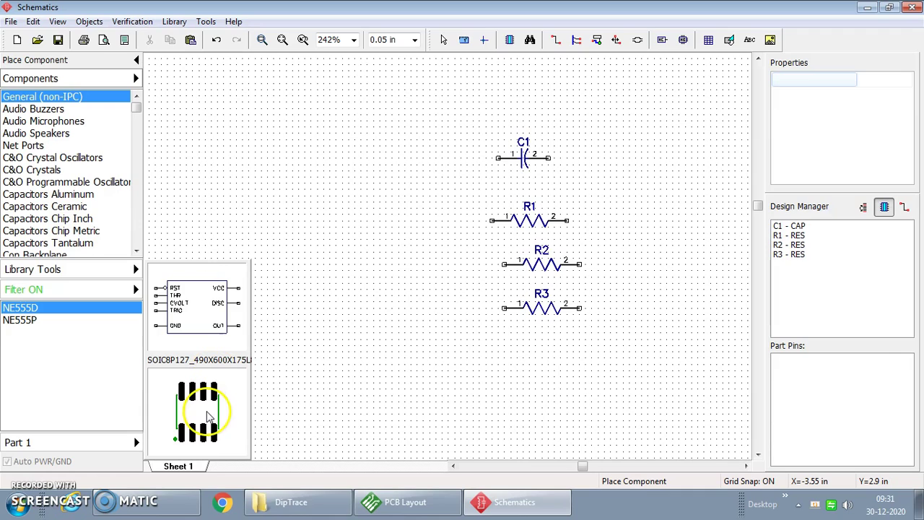
# Step: Choose the NE555P part among the filtered results, place one at the sheet's left side, and end component placement
pyautogui.click(31, 322)
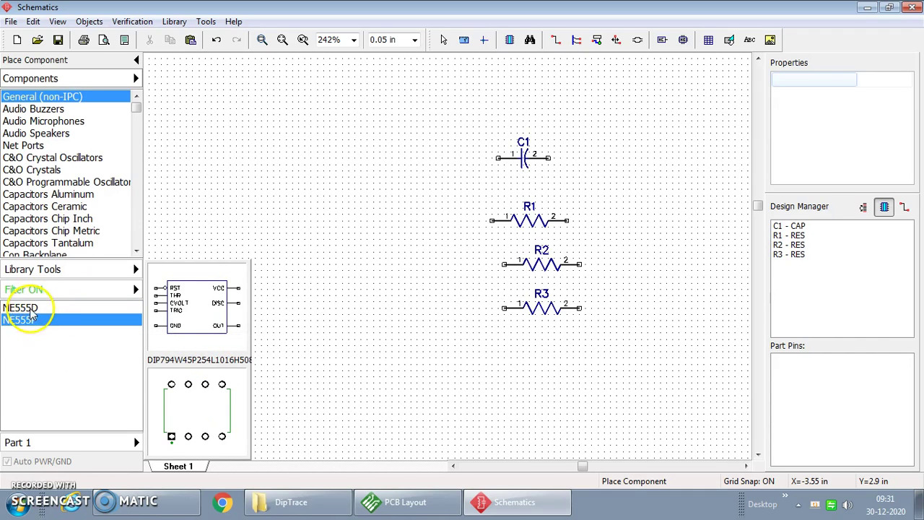
pyautogui.click(21, 309)
pyautogui.click(25, 322)
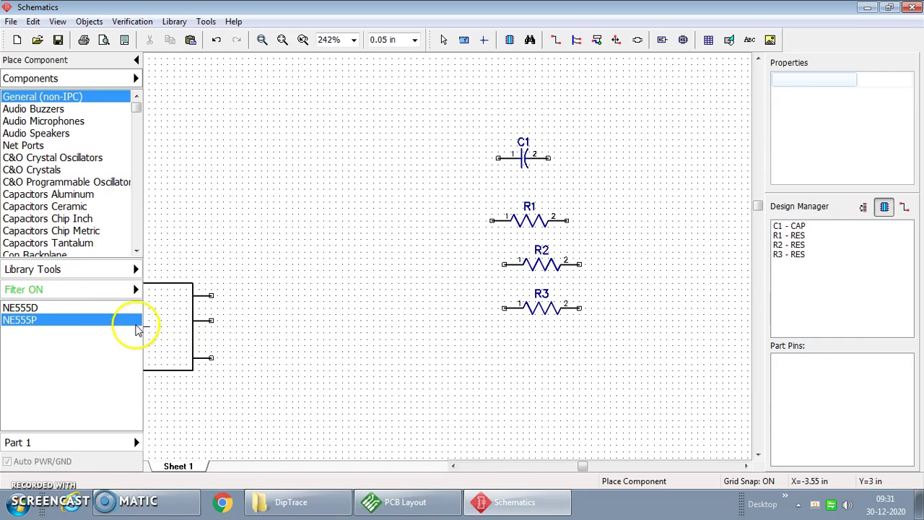
pyautogui.click(219, 316)
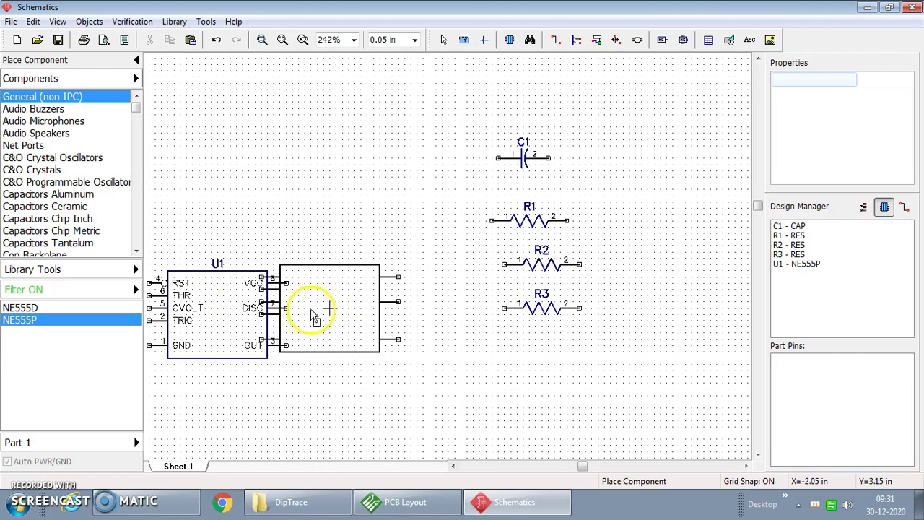
pyautogui.rightClick(348, 261)
# Step: Move timer U1 right and up so it sits just left of the capacitor and resistors, and clear the selection
pyautogui.moveTo(207, 299); pyautogui.dragTo(387, 223)
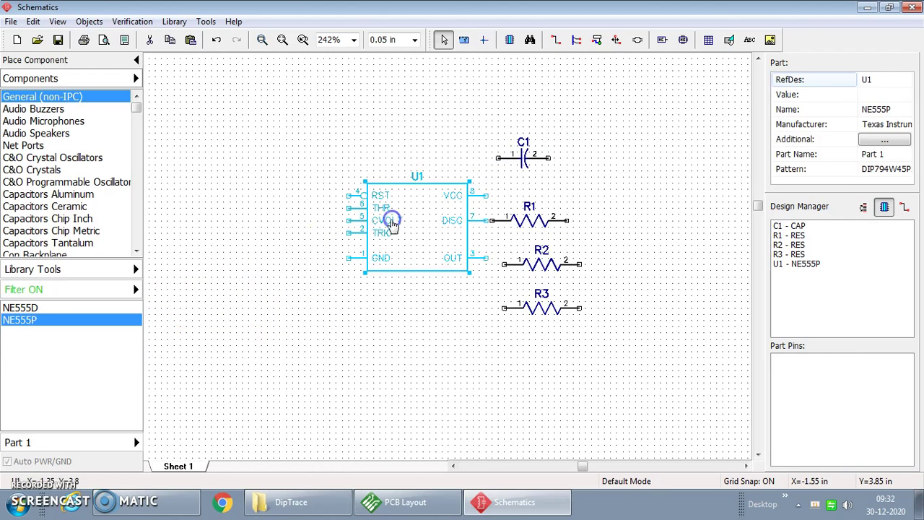
pyautogui.click(553, 378)
pyautogui.click(557, 218)
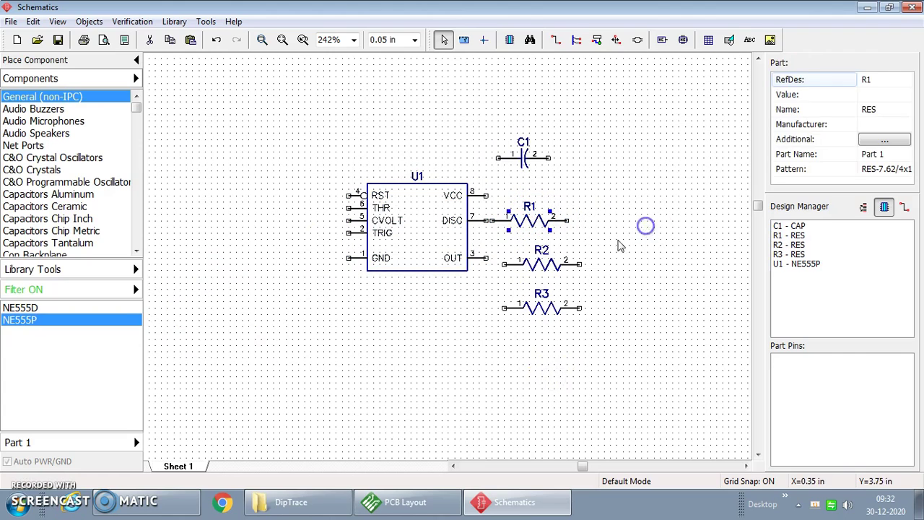
pyautogui.click(494, 368)
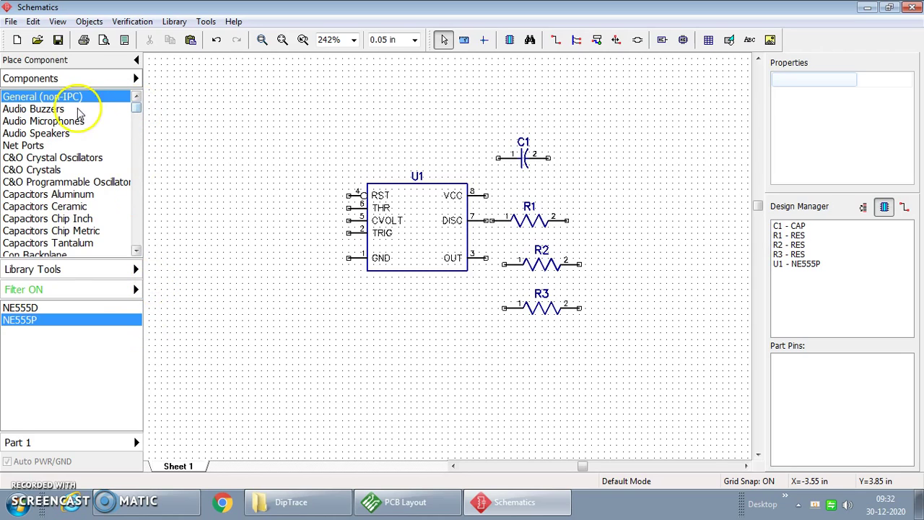
# Step: Place a +5V port from the Net Ports library above timer U1
pyautogui.click(52, 145)
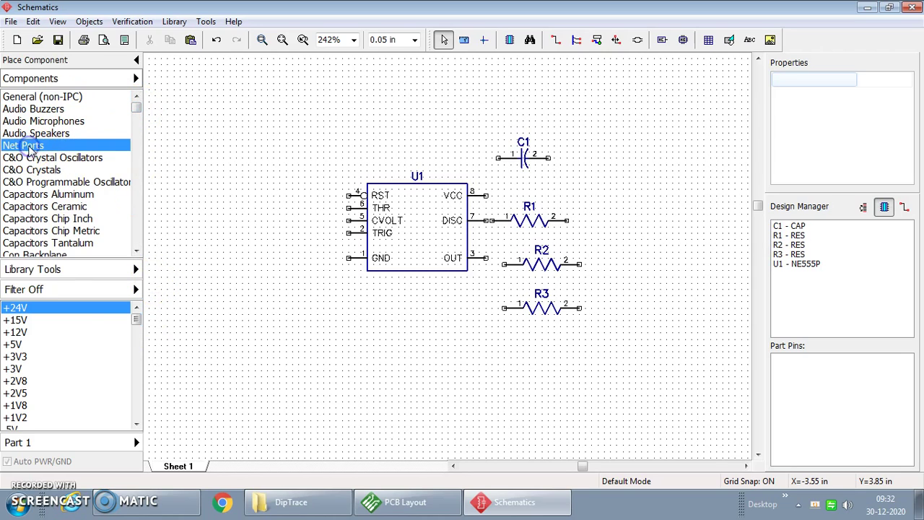
pyautogui.click(13, 345)
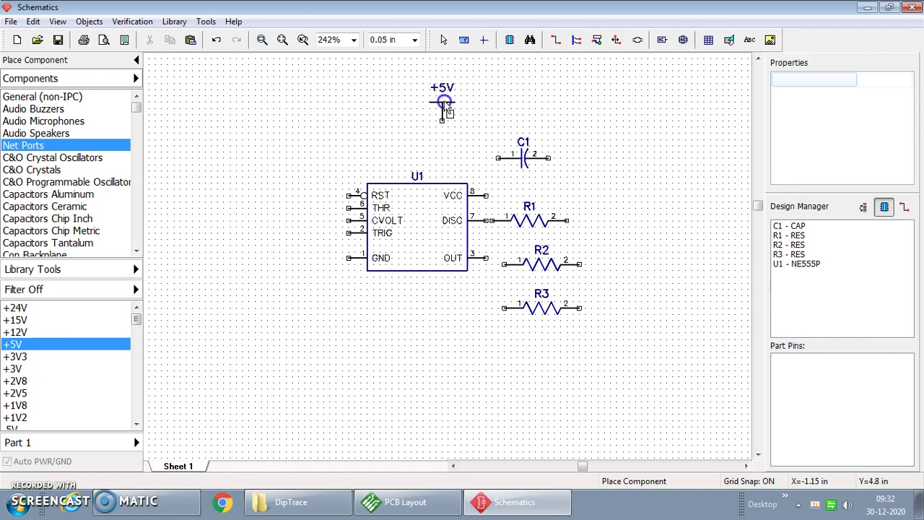
pyautogui.click(443, 108)
# Step: Place two GND net ports side by side below timer U1 and end component placement
pyautogui.scroll(-6, 50, 340)
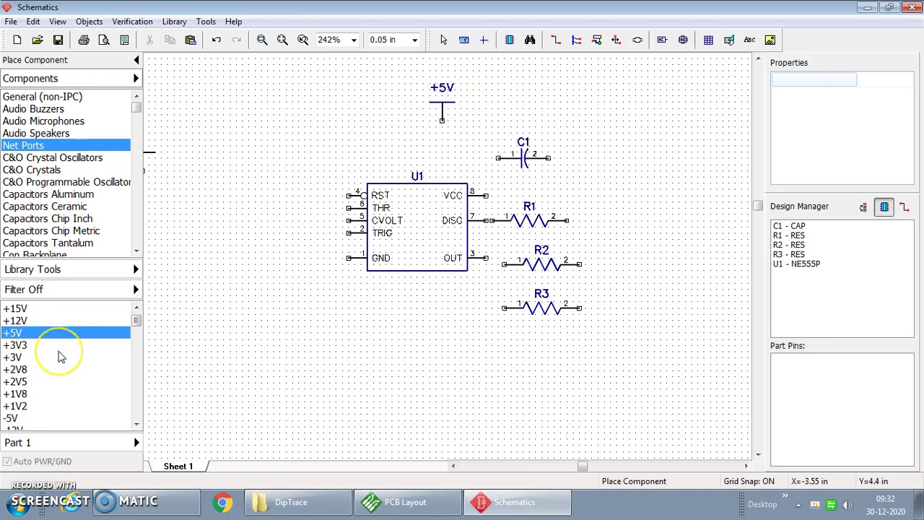
pyautogui.scroll(2, 64, 356)
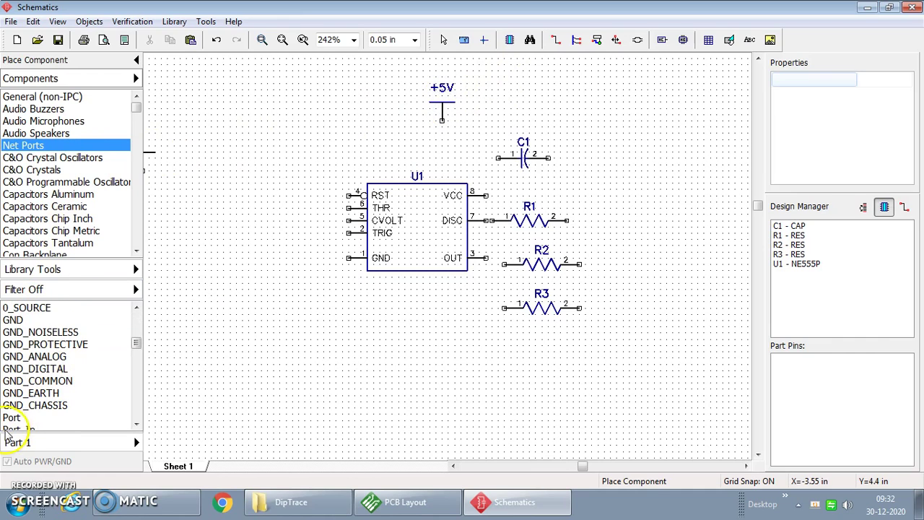
pyautogui.click(14, 320)
pyautogui.click(387, 353)
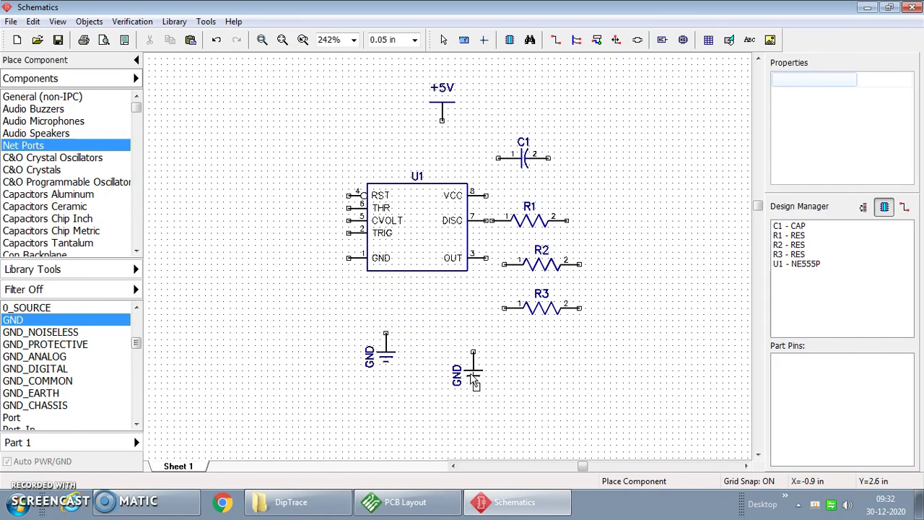
pyautogui.rightClick(550, 315)
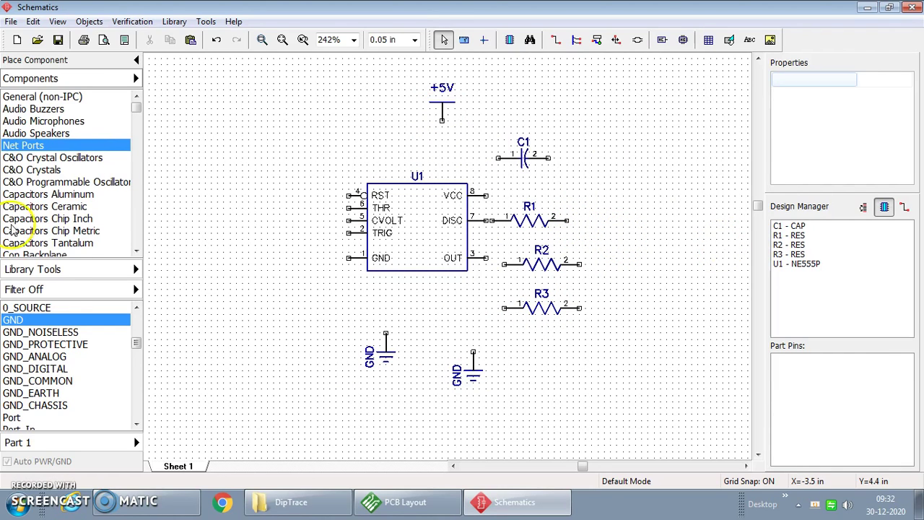
# Step: Place one LED from the General (non-IPC) library to the upper left of timer U1 and end component placement
pyautogui.scroll(-2, 55, 411)
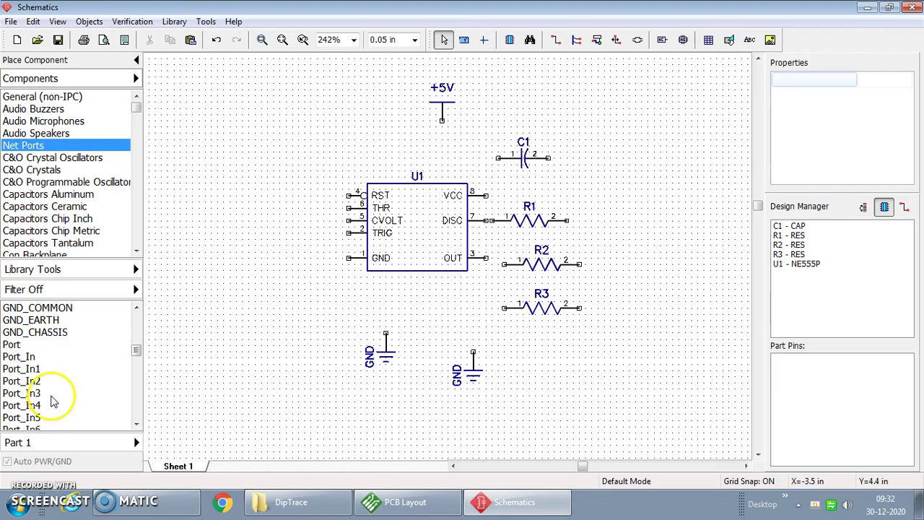
pyautogui.scroll(3, 59, 395)
pyautogui.scroll(3, 65, 361)
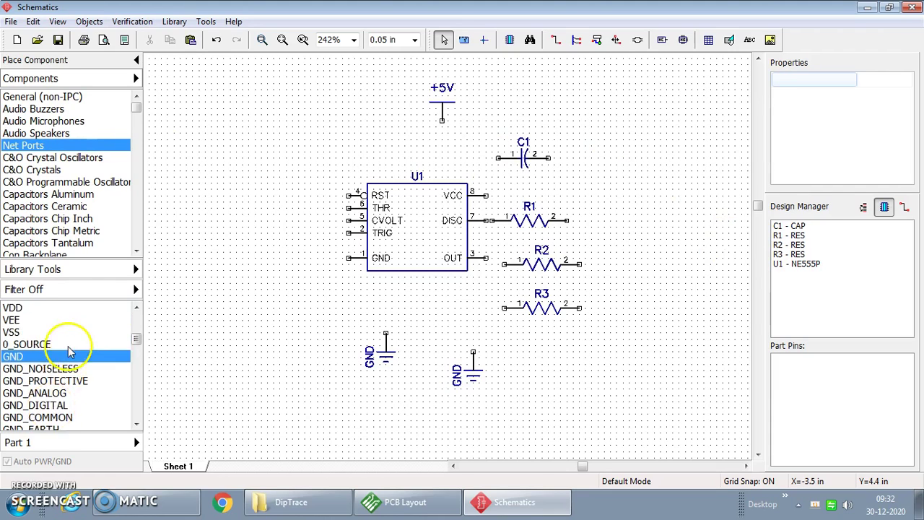
pyautogui.click(57, 98)
pyautogui.scroll(-8, 76, 357)
pyautogui.scroll(1, 83, 361)
pyautogui.click(22, 357)
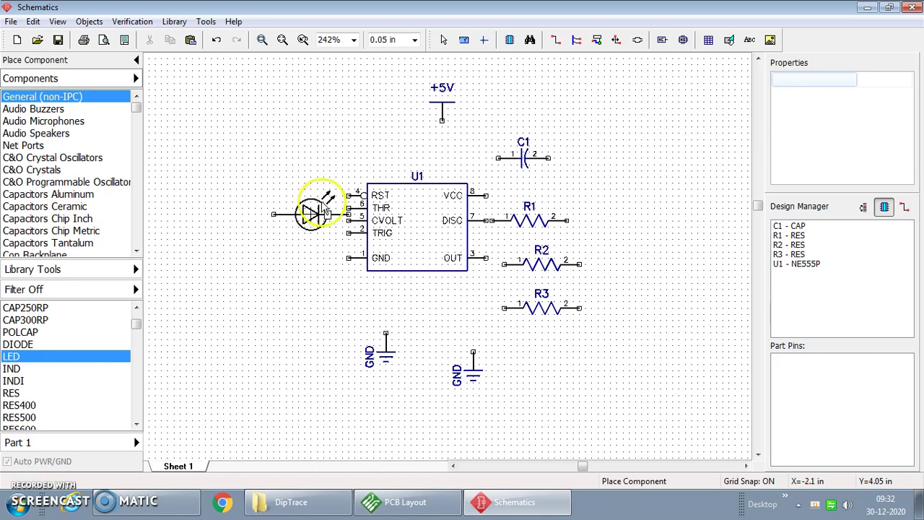
pyautogui.click(264, 153)
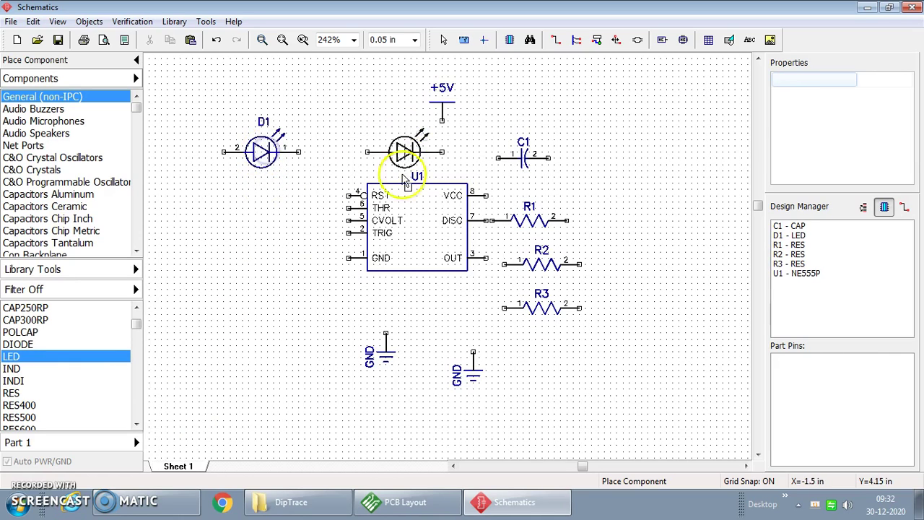
pyautogui.rightClick(312, 237)
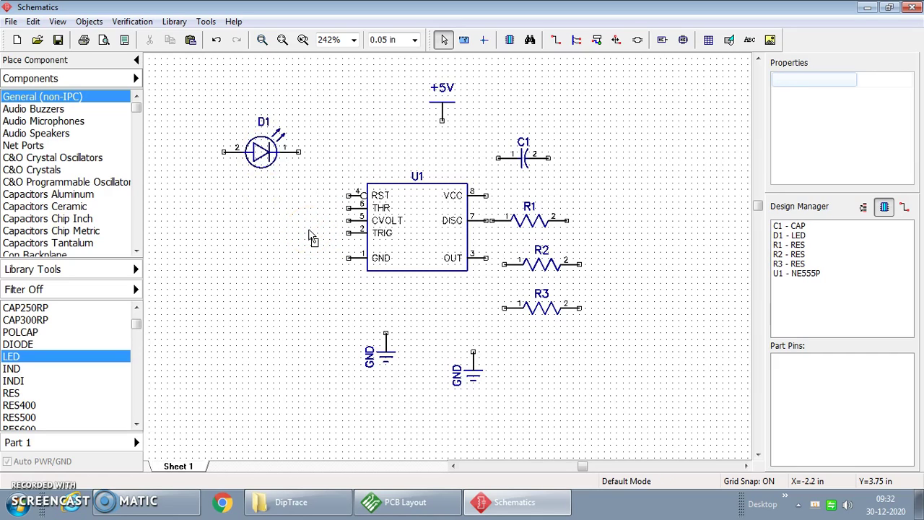
# Step: Move resistor R1 right, away from timer U1, and rotate resistors R1 and R2 to vertical
pyautogui.moveTo(538, 226); pyautogui.dragTo(582, 226)
pyautogui.click(701, 260)
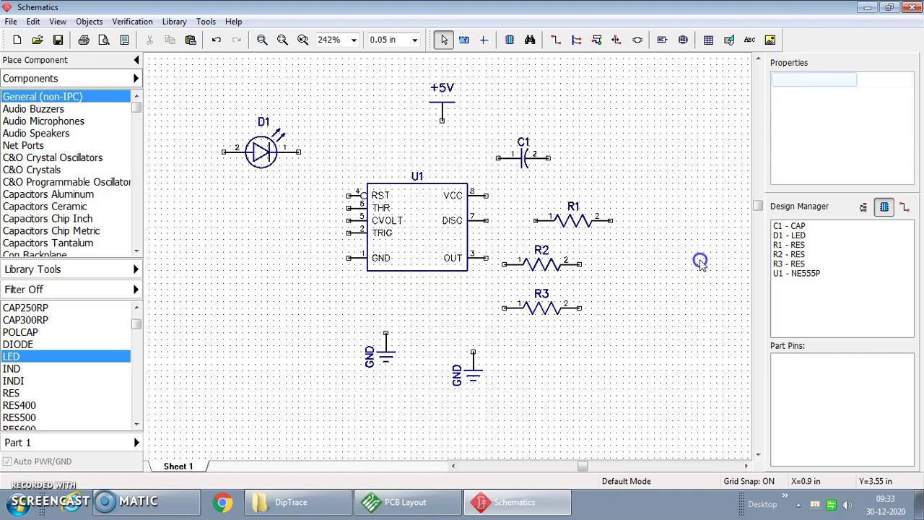
pyautogui.click(576, 237)
pyautogui.press('r')
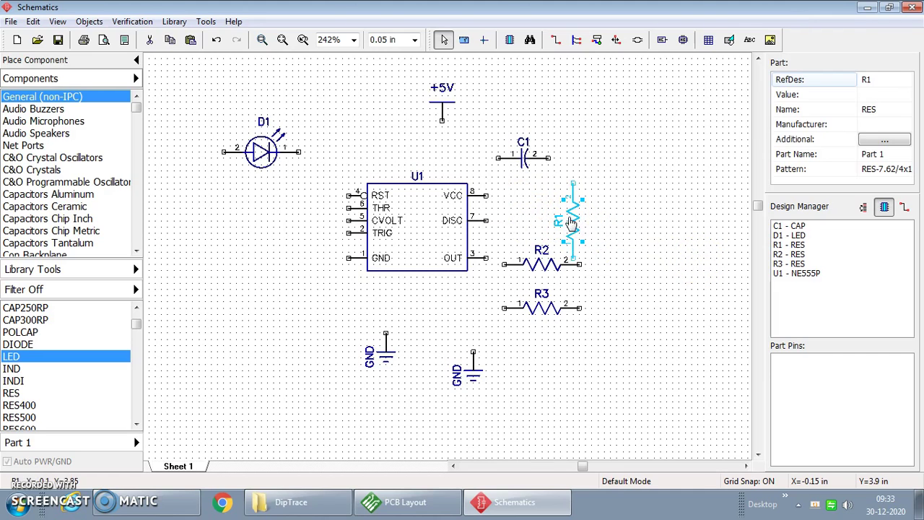
pyautogui.click(538, 265)
pyautogui.press('r')
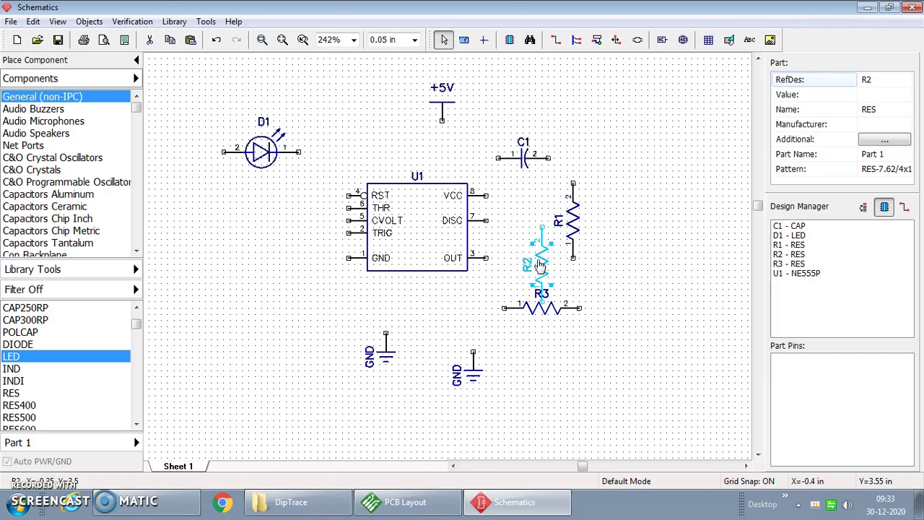
pyautogui.click(544, 308)
pyautogui.click(605, 344)
pyautogui.press('Escape')
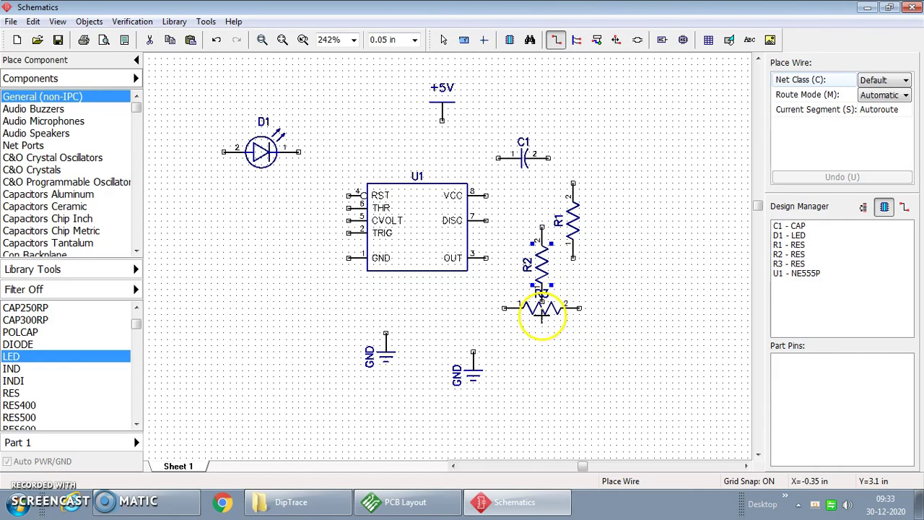
pyautogui.press('Escape')
# Step: Move resistor R3 down clear of R2, rotate it to vertical, and deselect it
pyautogui.moveTo(543, 308); pyautogui.dragTo(543, 363)
pyautogui.click(635, 329)
pyautogui.click(542, 361)
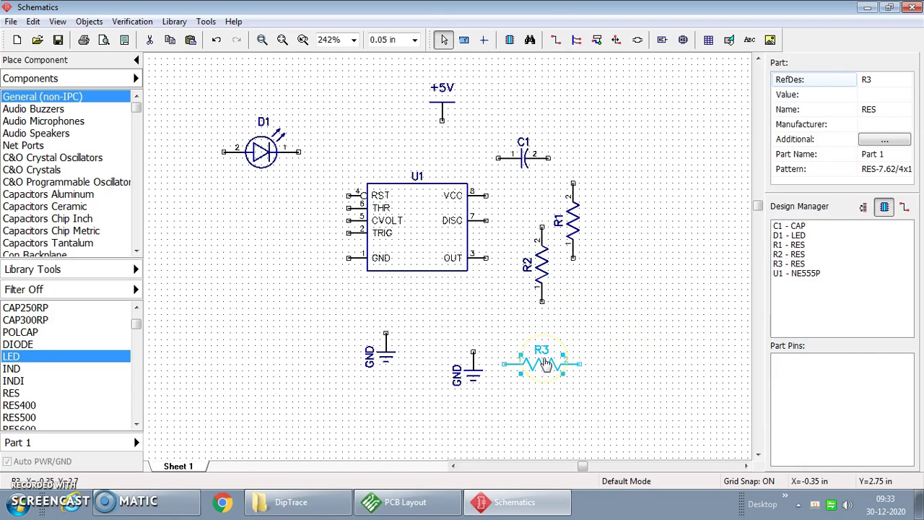
pyautogui.press('r')
pyautogui.click(658, 325)
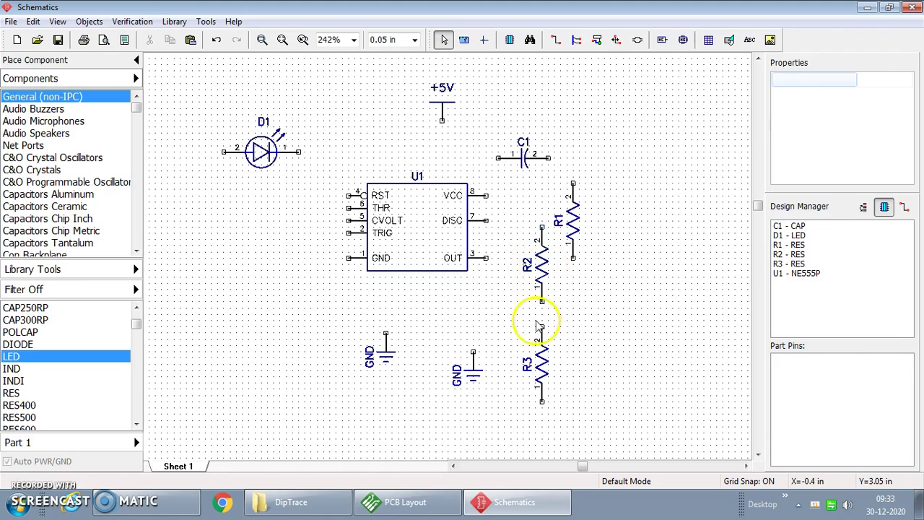
# Step: Set the value of resistor R3 to 1000 in its component properties
pyautogui.doubleClick(538, 368)
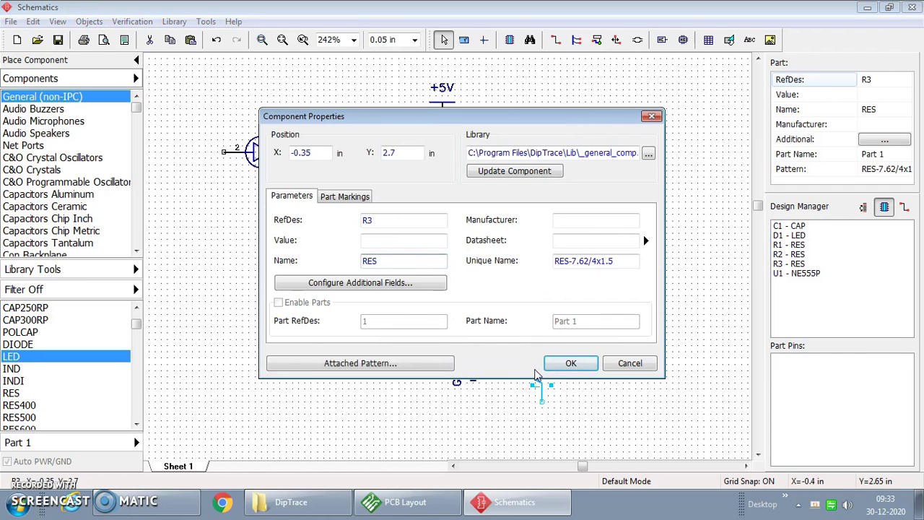
pyautogui.click(367, 220)
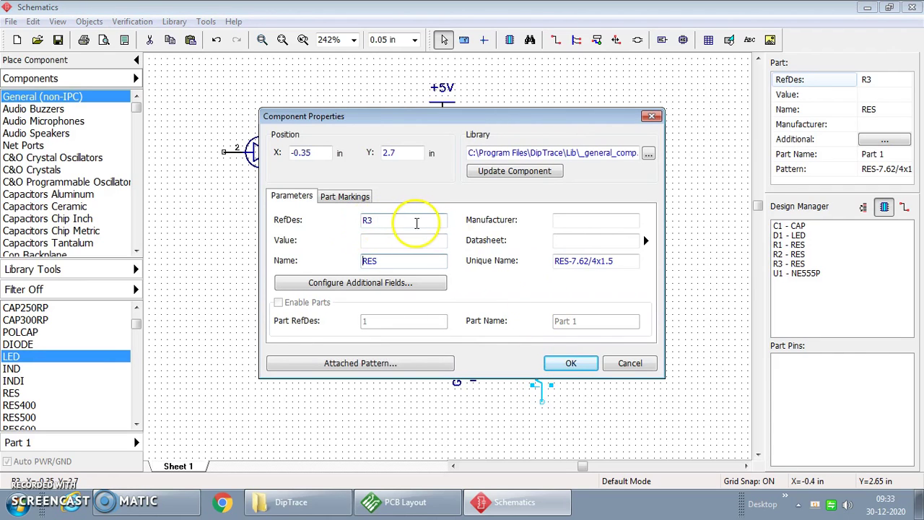
pyautogui.click(389, 246)
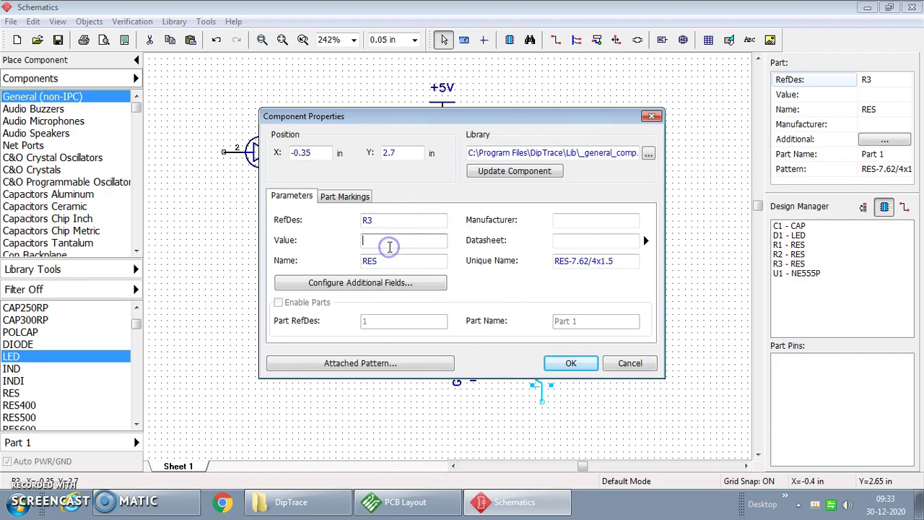
pyautogui.write('1000')
pyautogui.press('Return')
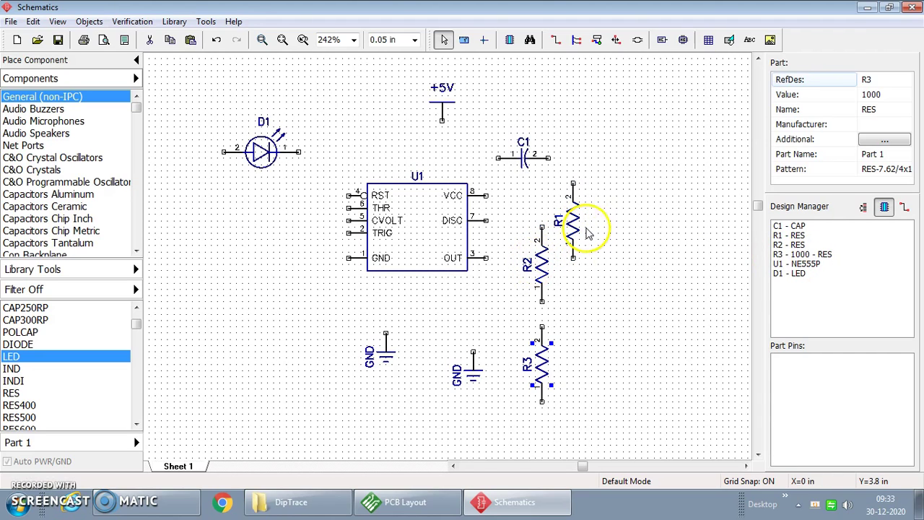
# Step: Set the value of resistor R2 to 1000 and of resistor R1 to 470000 in their component properties
pyautogui.doubleClick(540, 266)
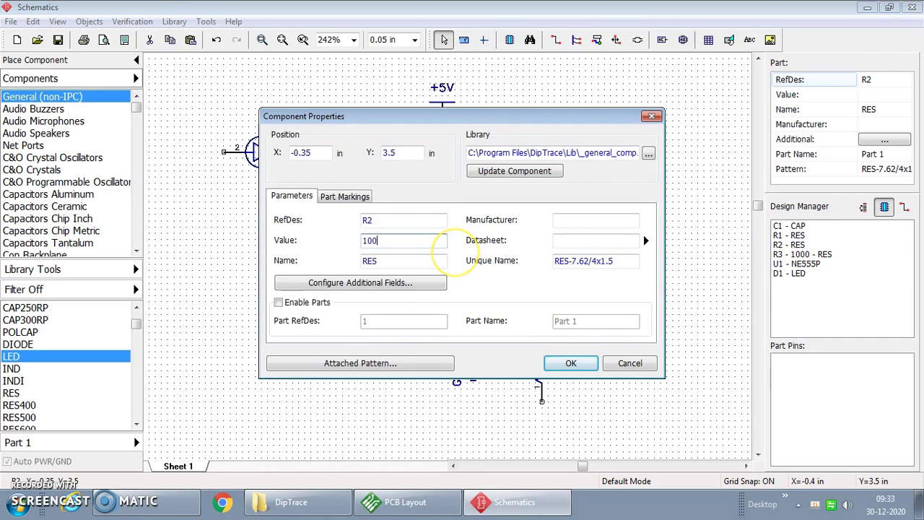
pyautogui.press('Return')
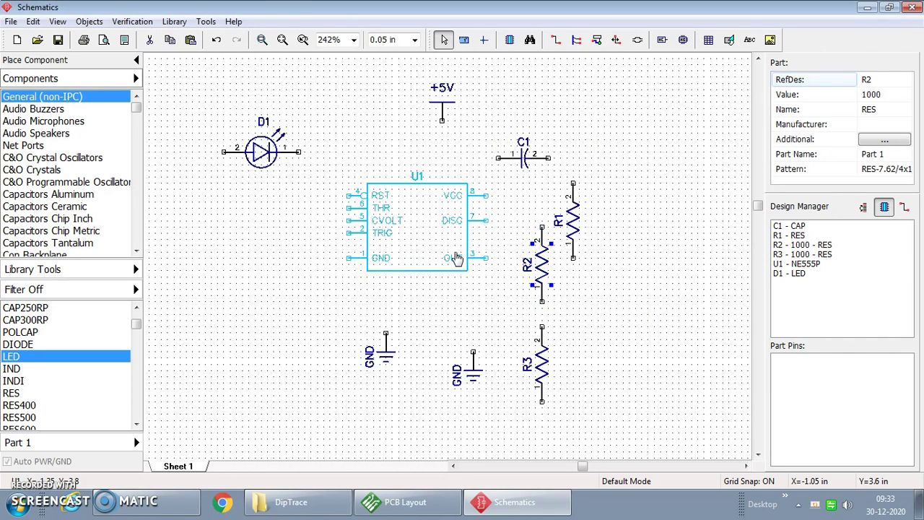
pyautogui.doubleClick(572, 226)
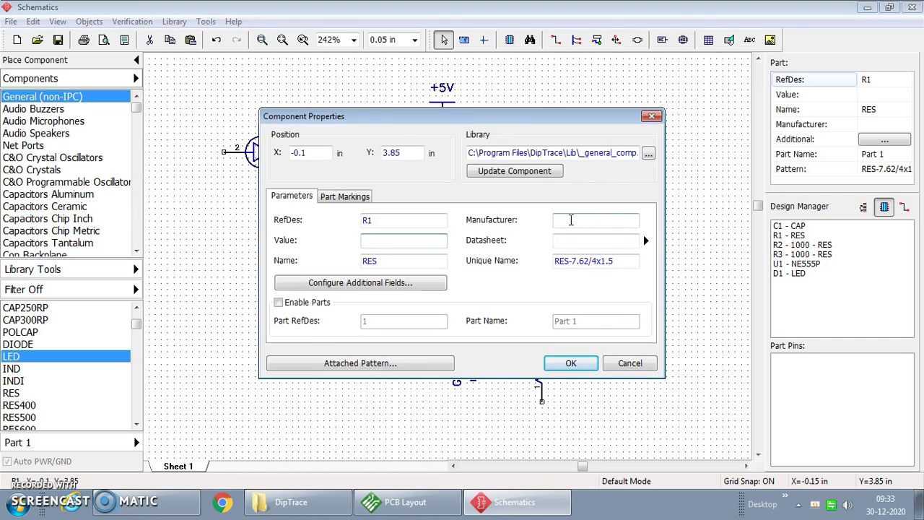
pyautogui.write('470000')
pyautogui.click(563, 367)
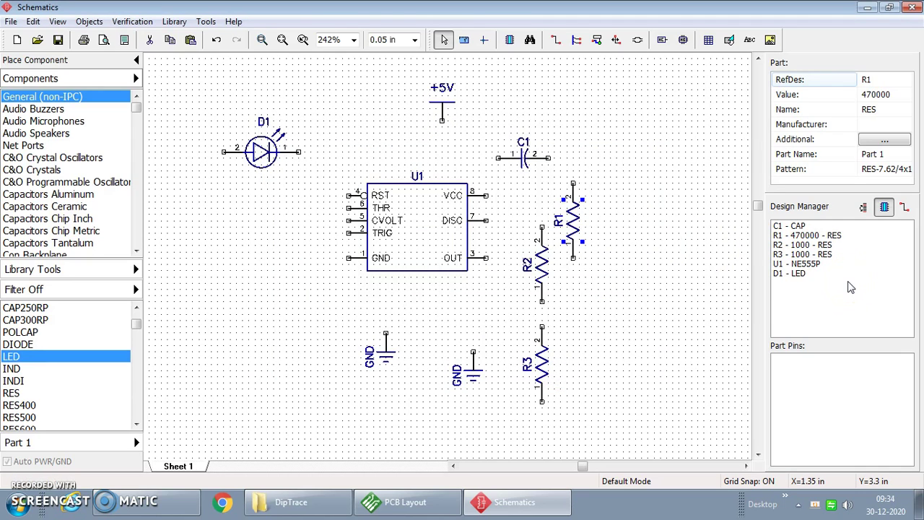
# Step: Set the value of capacitor C1 to 1u in its component properties
pyautogui.click(794, 226)
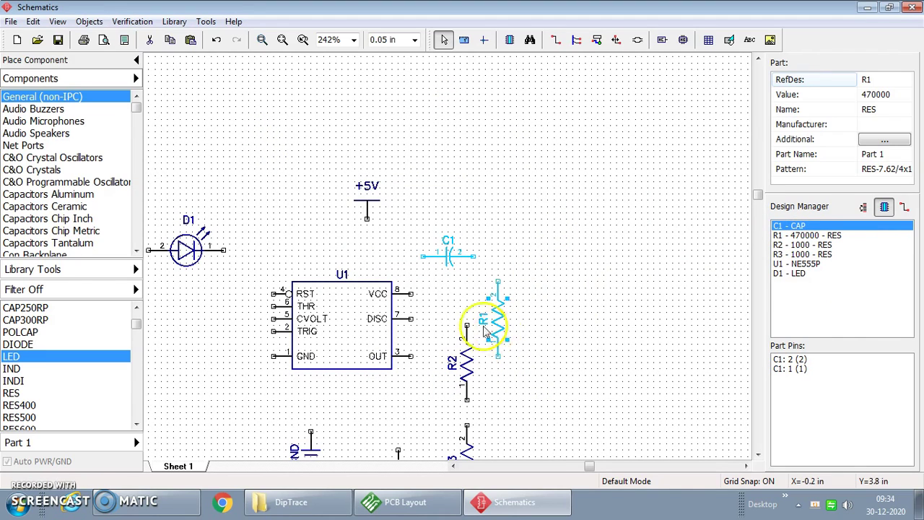
pyautogui.doubleClick(448, 254)
pyautogui.click(405, 246)
pyautogui.write('1u')
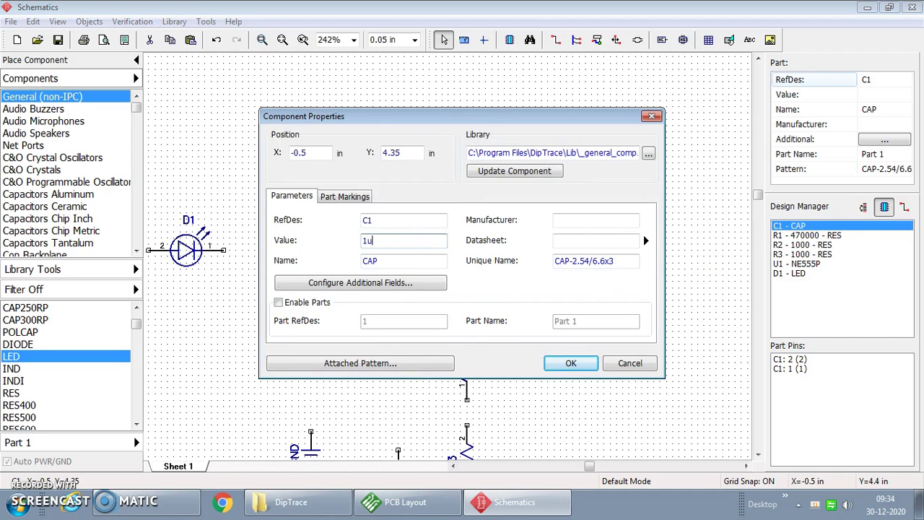
pyautogui.press('Return')
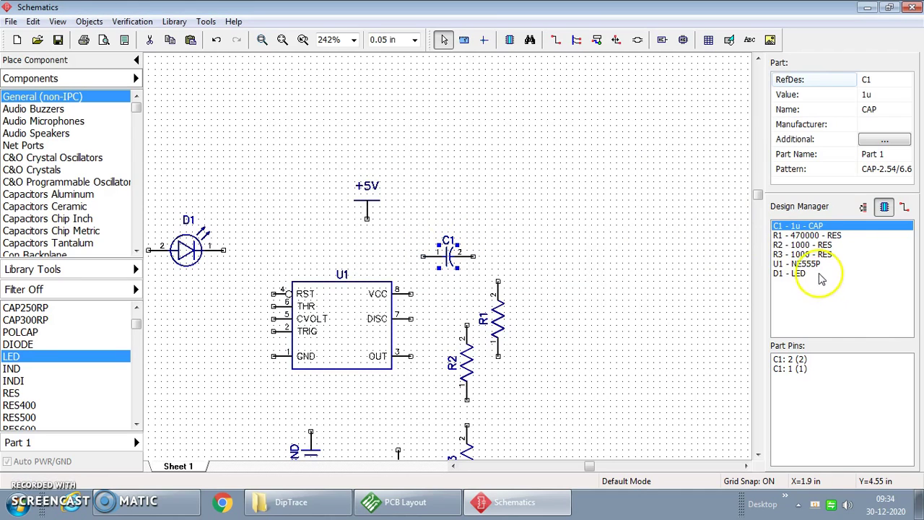
pyautogui.click(819, 228)
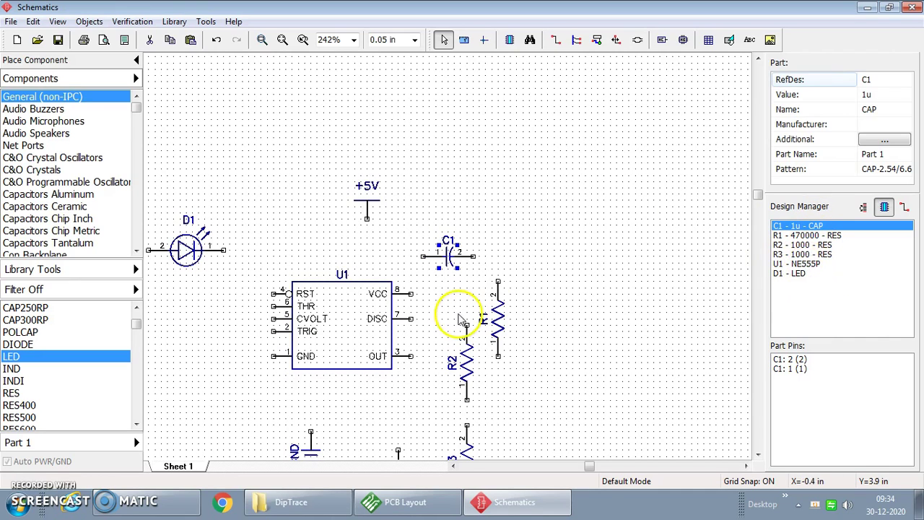
# Step: Rename the +5V power port to +9V in its component properties
pyautogui.doubleClick(365, 193)
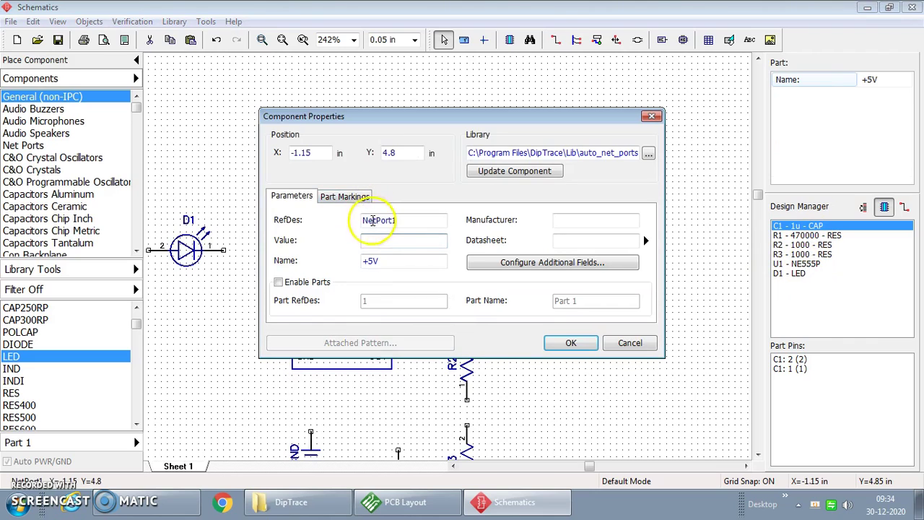
pyautogui.click(371, 261)
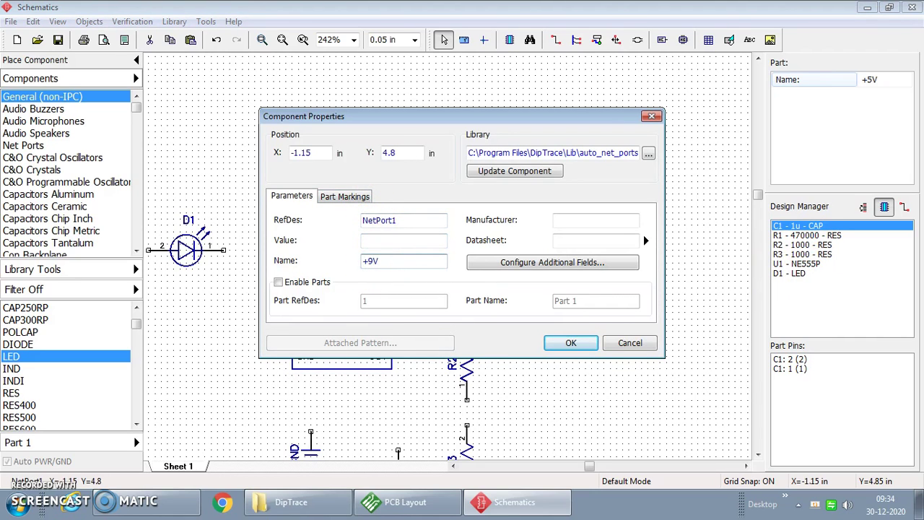
pyautogui.press('Return')
# Step: Move resistors R1 and R2 to the left of U1, one above the other, and raise R3 below and right of the OUT pin
pyautogui.scroll(-2, 557, 264)
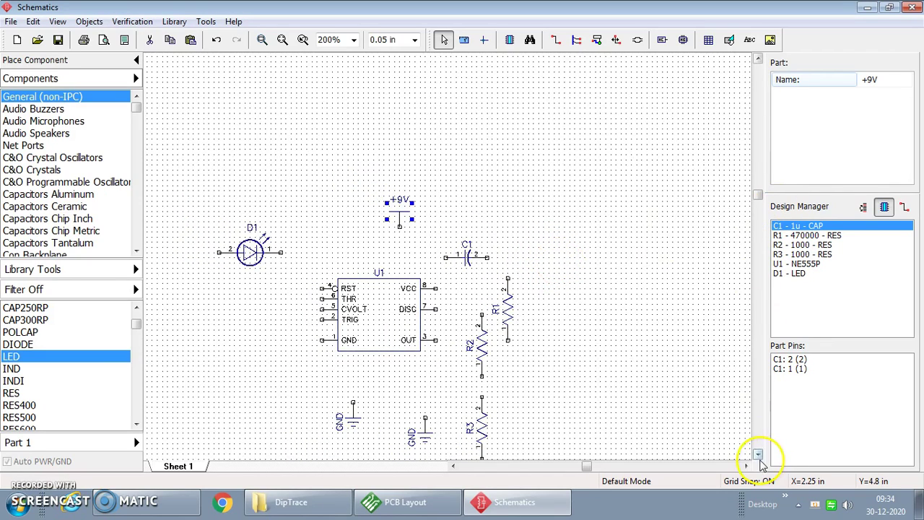
pyautogui.click(758, 455)
pyautogui.click(758, 456)
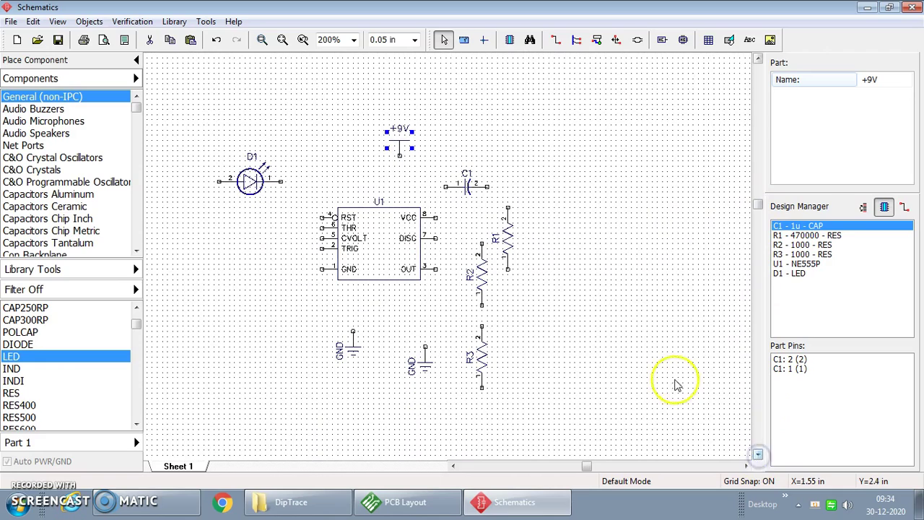
pyautogui.scroll(4, 642, 354)
pyautogui.moveTo(590, 467); pyautogui.dragTo(578, 468)
pyautogui.click(510, 297)
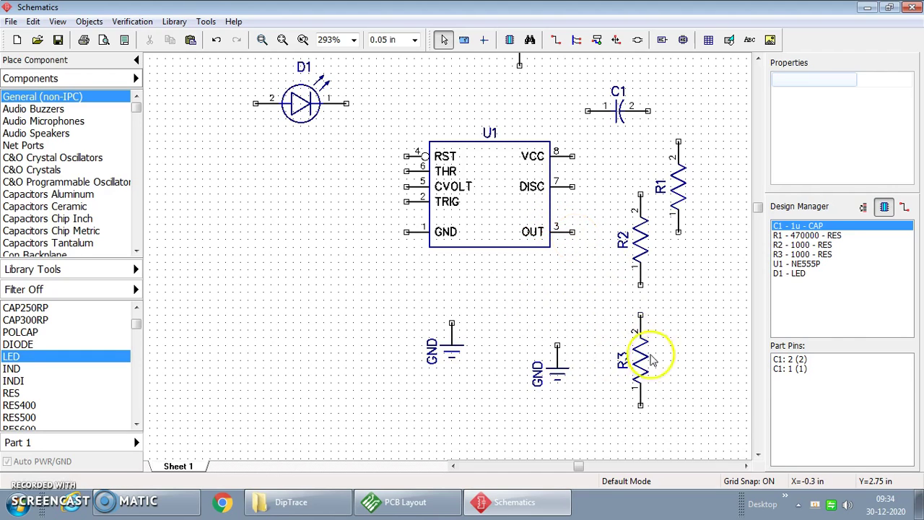
pyautogui.moveTo(640, 363); pyautogui.dragTo(650, 304)
pyautogui.moveTo(669, 288); pyautogui.dragTo(663, 280)
pyautogui.moveTo(639, 238); pyautogui.dragTo(308, 285)
pyautogui.moveTo(679, 190); pyautogui.dragTo(300, 185)
pyautogui.click(367, 253)
pyautogui.moveTo(645, 286); pyautogui.dragTo(638, 288)
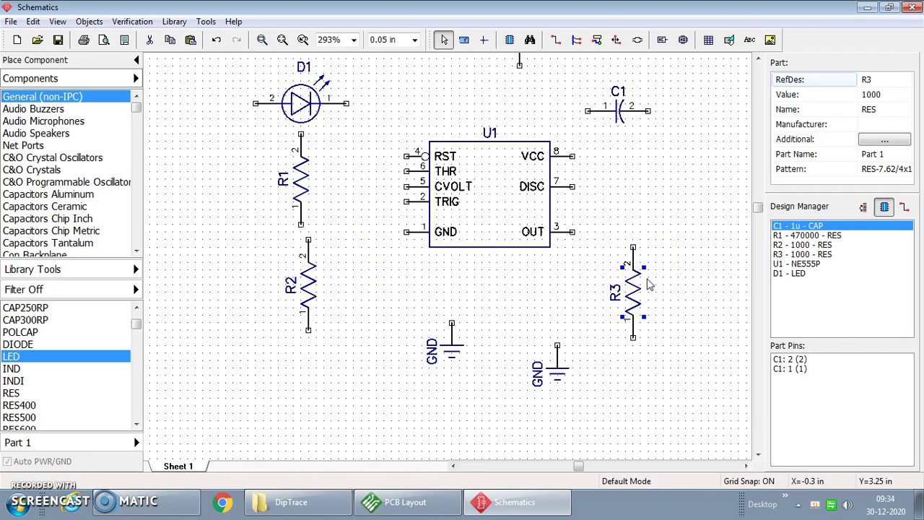
# Step: Move LED D1 below resistor R3, rotate it to vertical, and align both parts in one column
pyautogui.moveTo(303, 107); pyautogui.dragTo(643, 394)
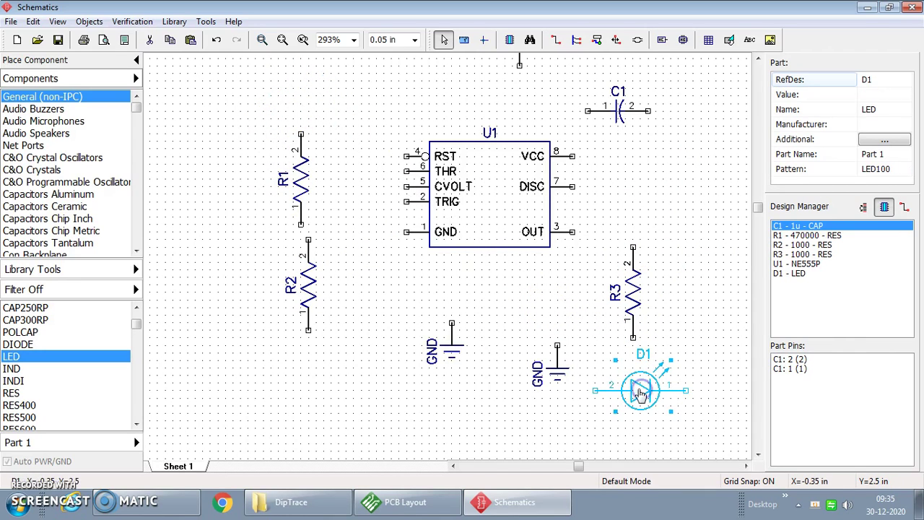
pyautogui.press('r')
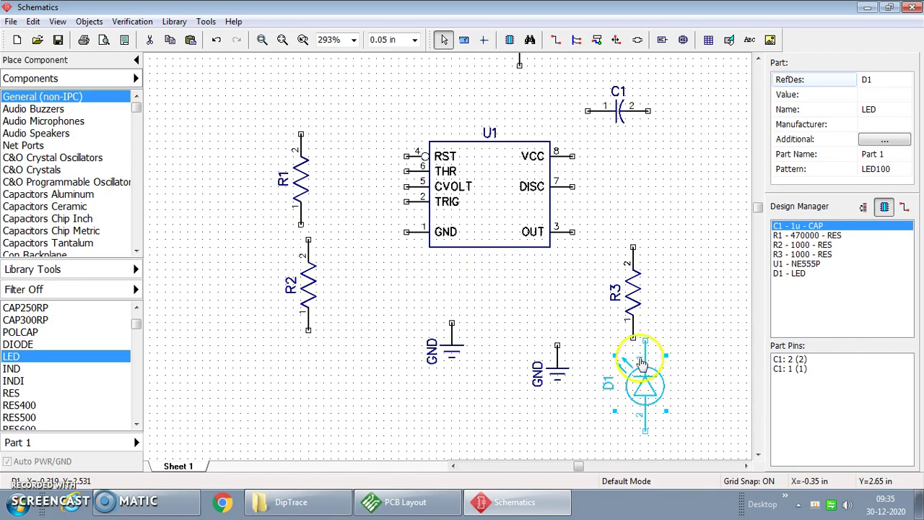
pyautogui.moveTo(634, 289); pyautogui.dragTo(647, 251)
pyautogui.click(629, 330)
pyautogui.click(642, 377)
pyautogui.moveTo(642, 377); pyautogui.dragTo(645, 363)
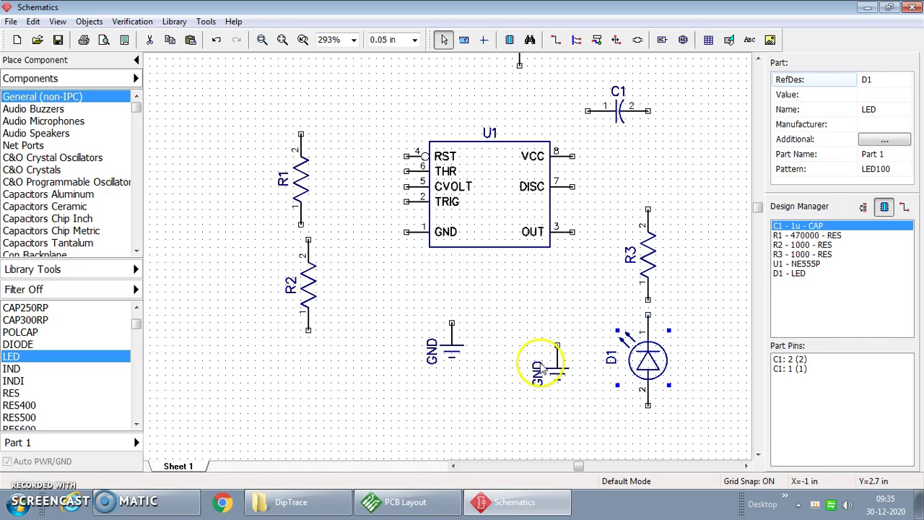
# Step: Shift both GND ports to the left beneath U1, away from LED D1
pyautogui.moveTo(547, 368); pyautogui.dragTo(488, 376)
pyautogui.moveTo(450, 334); pyautogui.dragTo(382, 330)
pyautogui.click(509, 372)
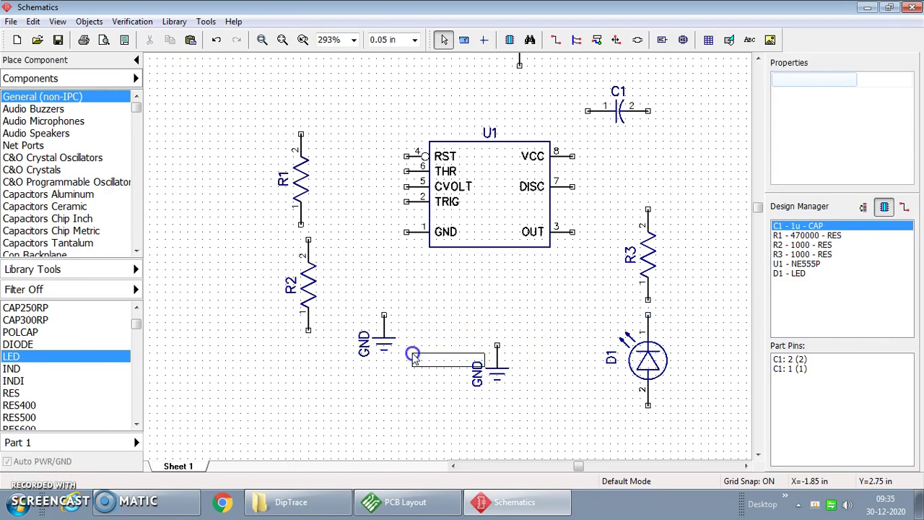
# Step: Rotate LED D1 to horizontal, place it left of R3's lower pin with R3 lowered, and move the nearby GND port further left
pyautogui.click(645, 371)
pyautogui.press('r')
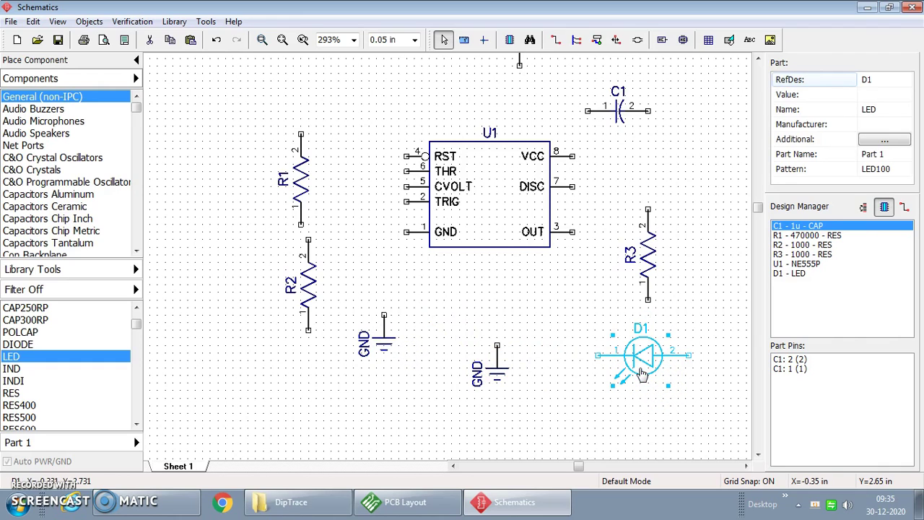
pyautogui.moveTo(650, 372); pyautogui.dragTo(566, 336)
pyautogui.moveTo(648, 257); pyautogui.dragTo(637, 290)
pyautogui.moveTo(556, 336)
pyautogui.mouseDown()
pyautogui.moveTo(546, 329)
pyautogui.moveTo(541, 339)
pyautogui.mouseUp()
pyautogui.moveTo(501, 367); pyautogui.dragTo(463, 371)
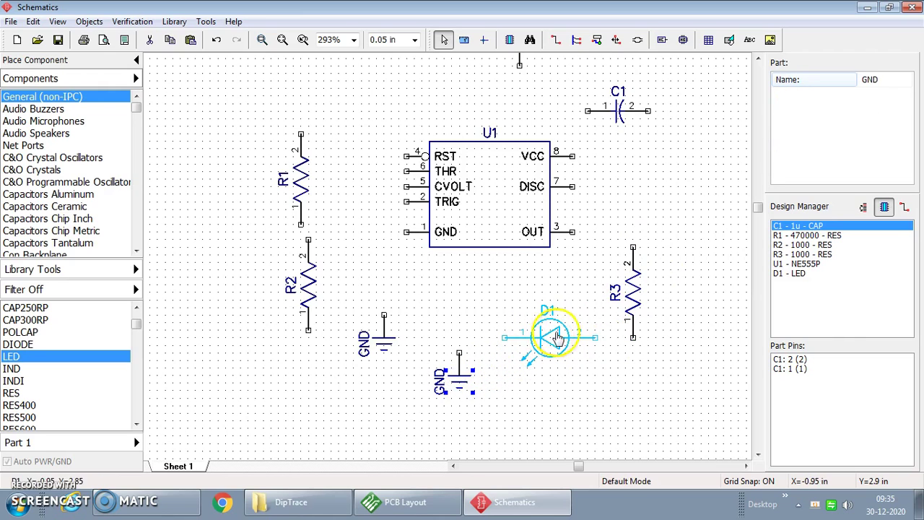
# Step: Wire pin 2 of LED D1 to pin 1 of resistor R3
pyautogui.click(559, 337)
pyautogui.click(598, 378)
pyautogui.moveTo(548, 339)
pyautogui.mouseDown()
pyautogui.moveTo(540, 351)
pyautogui.moveTo(541, 338)
pyautogui.mouseUp()
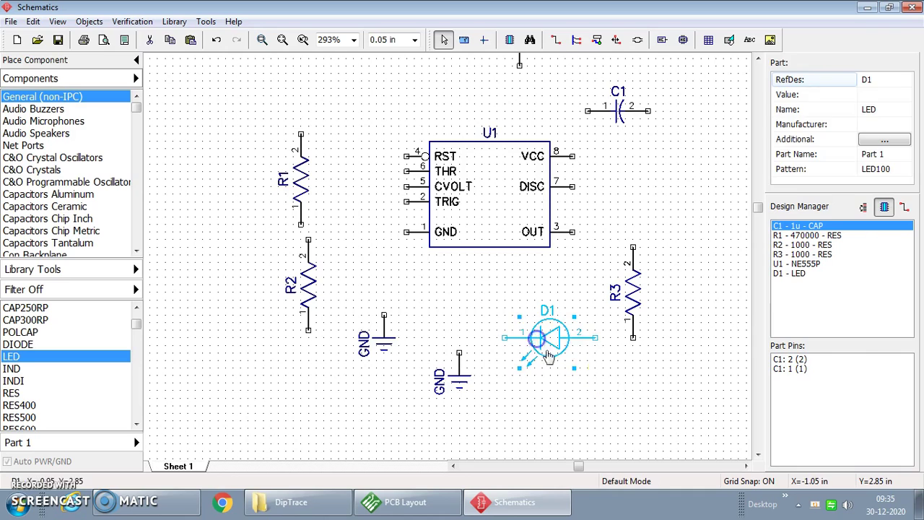
pyautogui.click(630, 372)
pyautogui.click(596, 339)
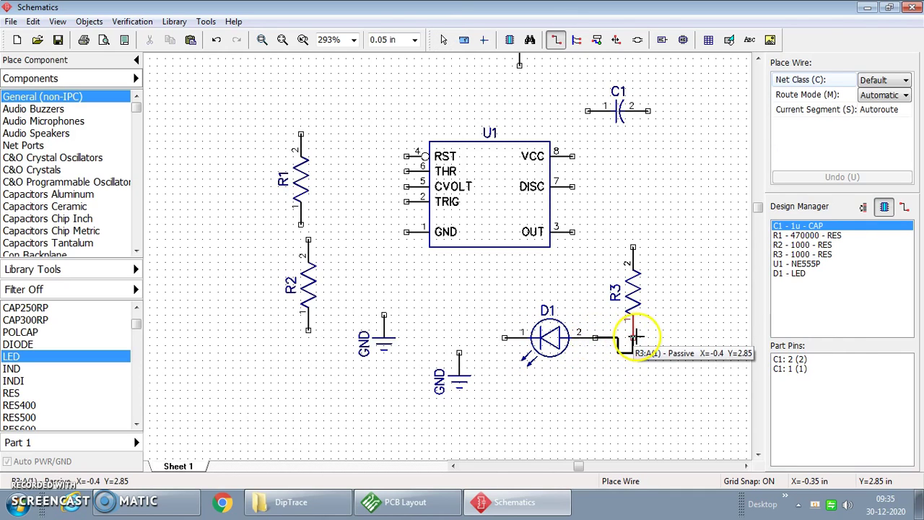
pyautogui.rightClick(636, 338)
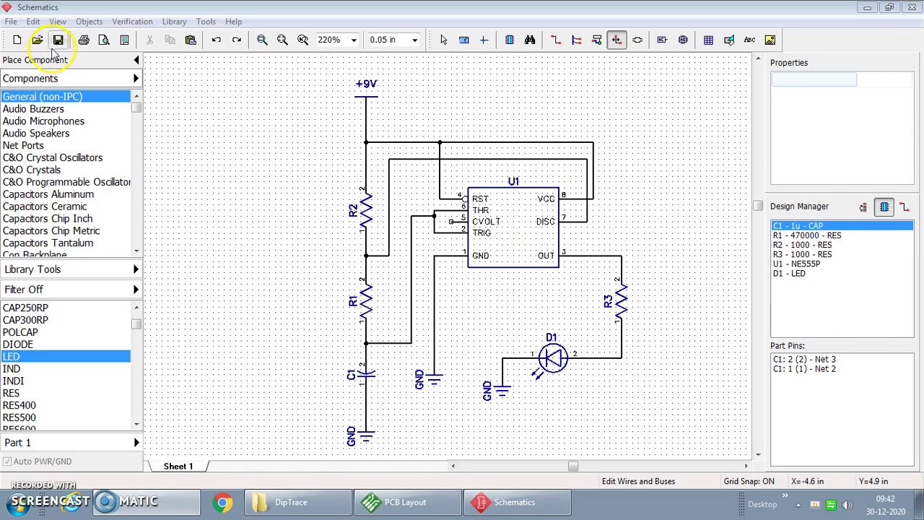
# Step: Save the wired schematic as AMV in the DipTrace folder
pyautogui.click(58, 40)
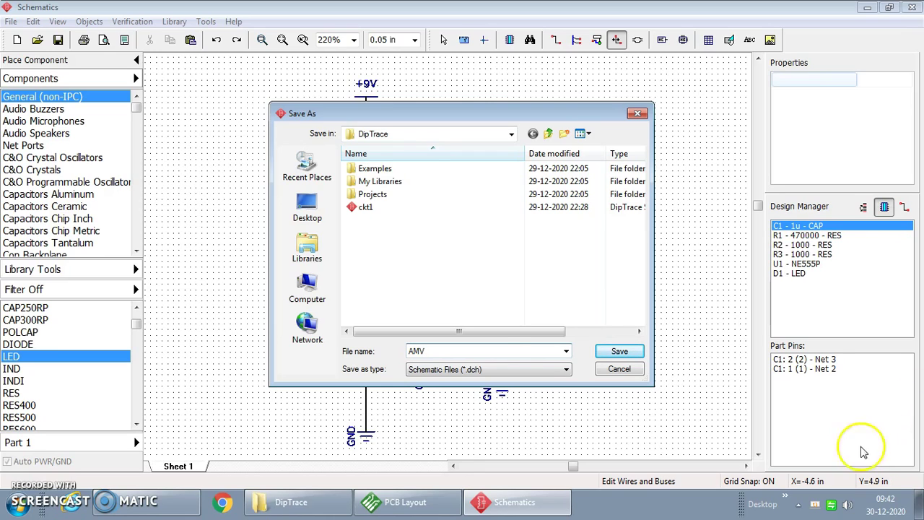
pyautogui.click(618, 353)
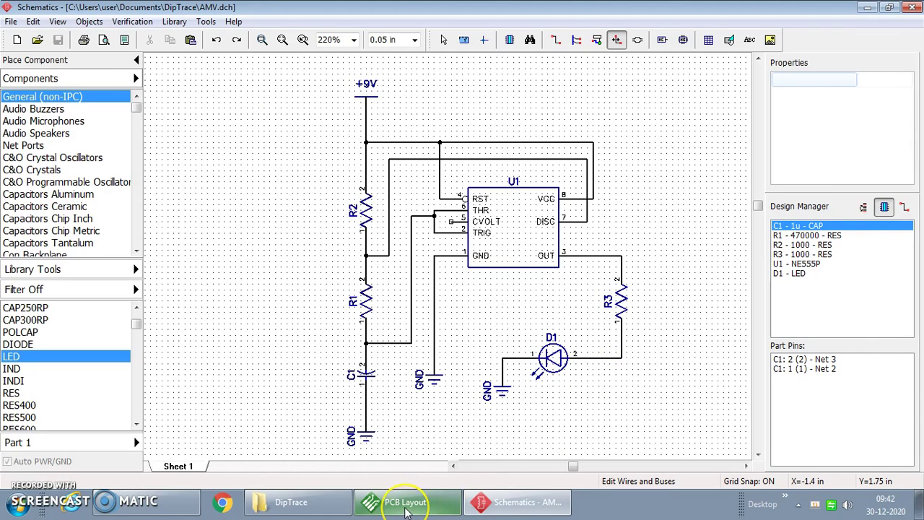
# Step: Switch to PCB Layout and renew the layout from the AMV schematic by components
pyautogui.moveTo(407, 511)
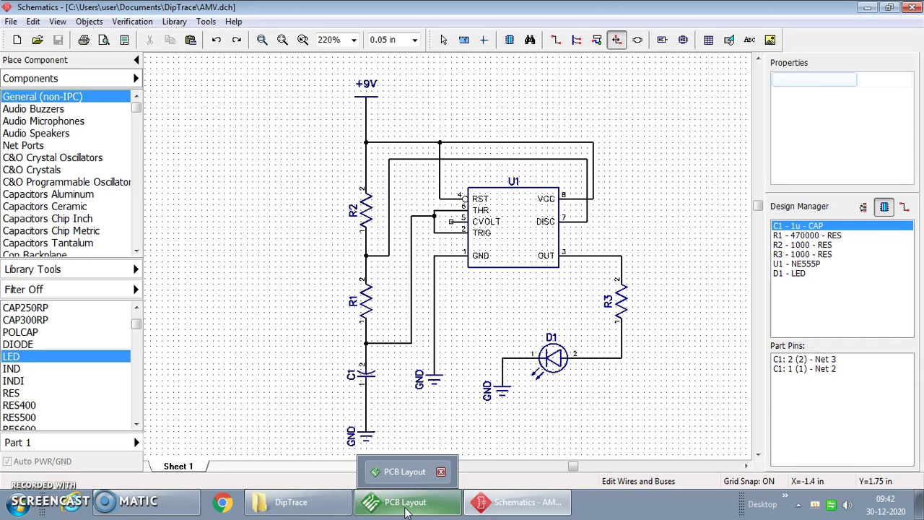
pyautogui.moveTo(531, 515)
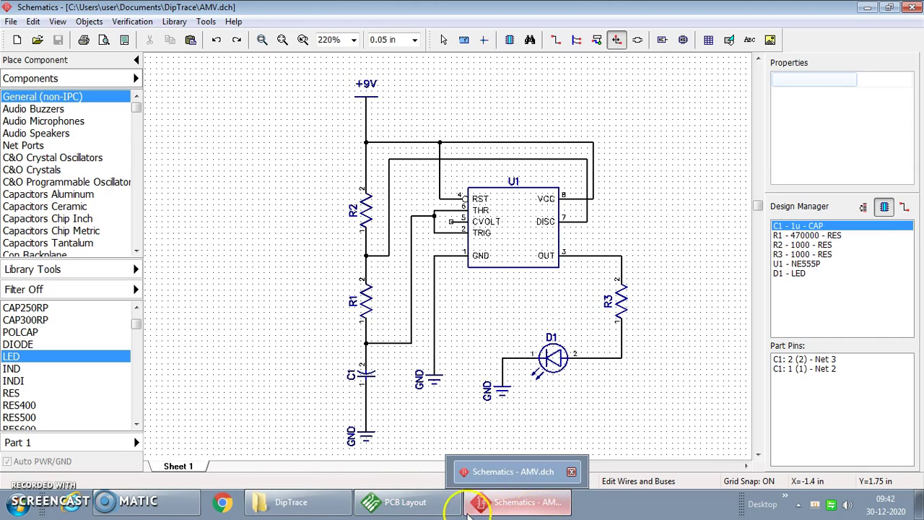
pyautogui.click(426, 506)
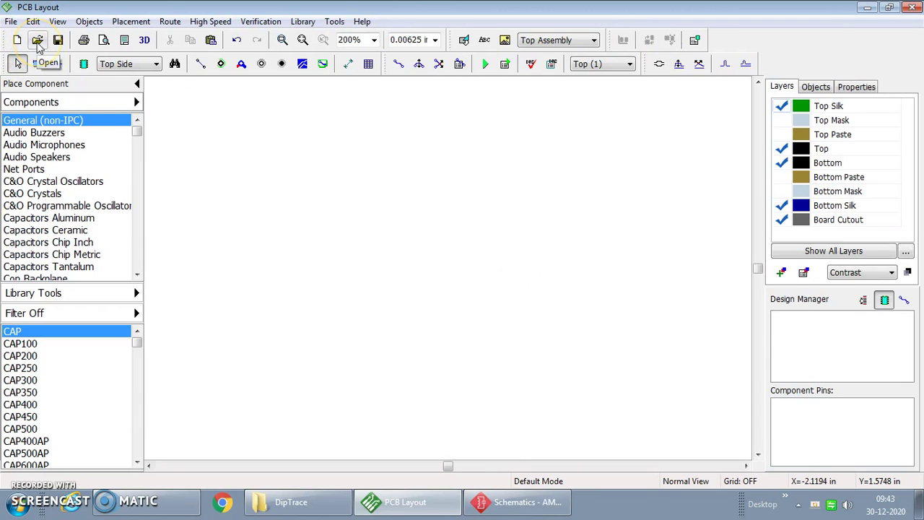
pyautogui.click(11, 21)
pyautogui.moveTo(87, 245)
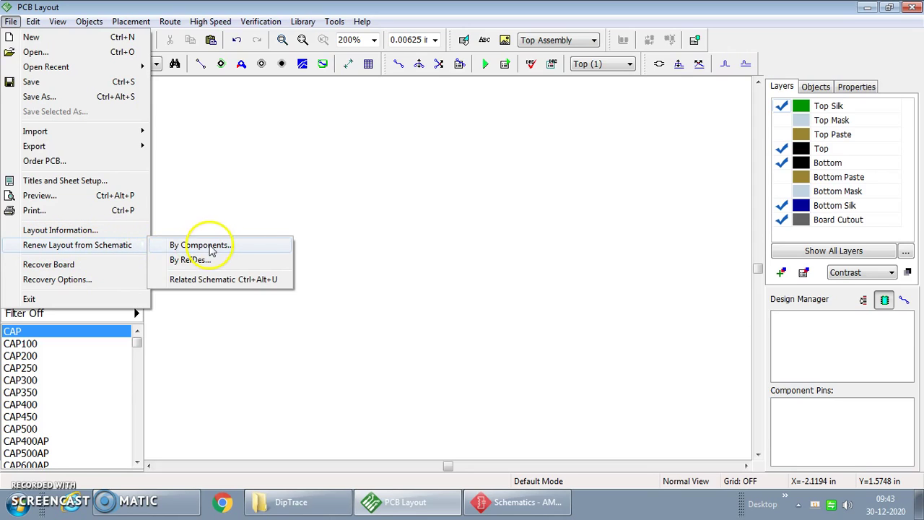
pyautogui.click(211, 250)
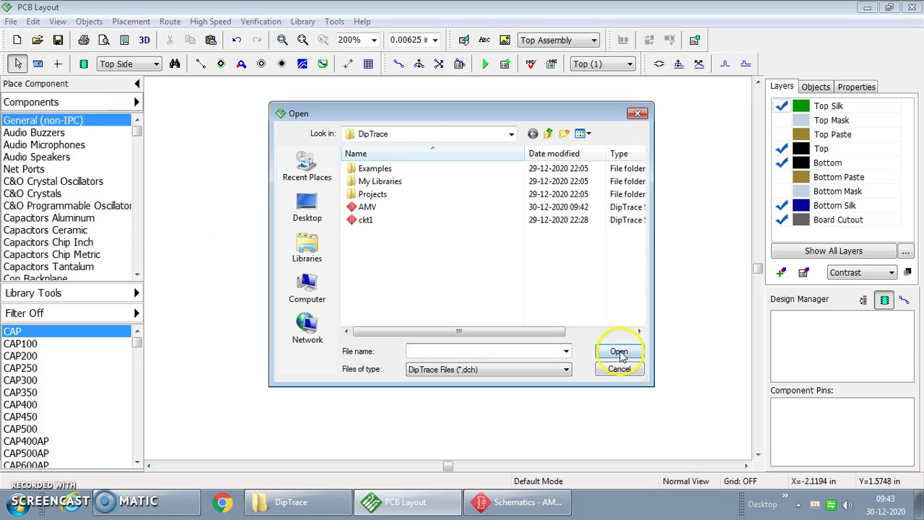
pyautogui.click(368, 208)
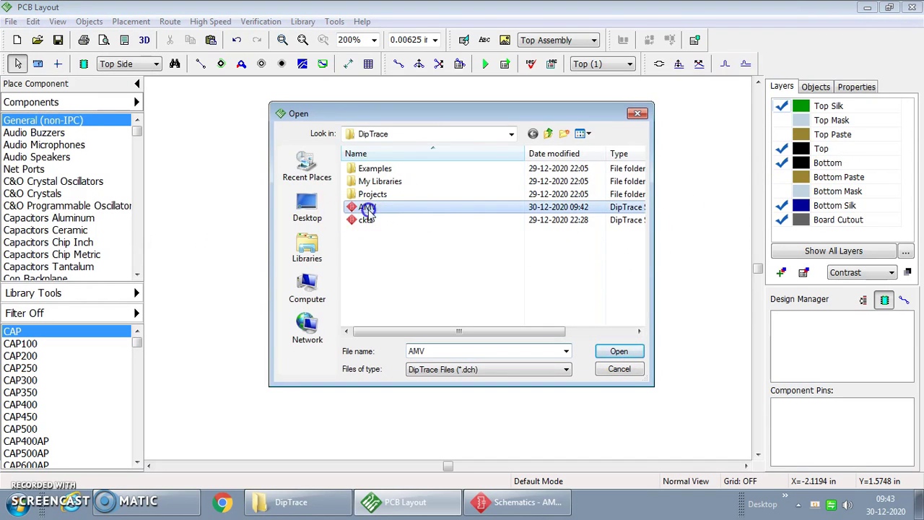
pyautogui.click(624, 353)
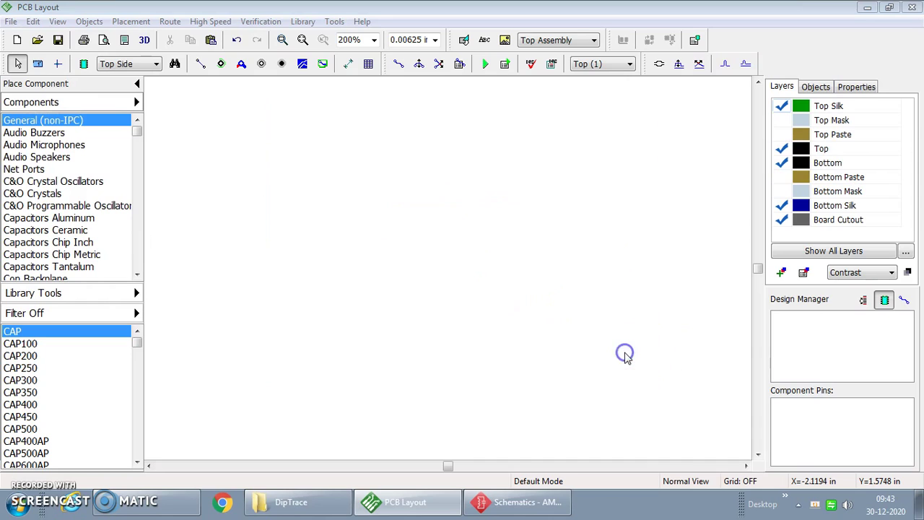
pyautogui.click(441, 340)
# Step: Center the imported components in the view and turn on the layout grid
pyautogui.scroll(1, 564, 354)
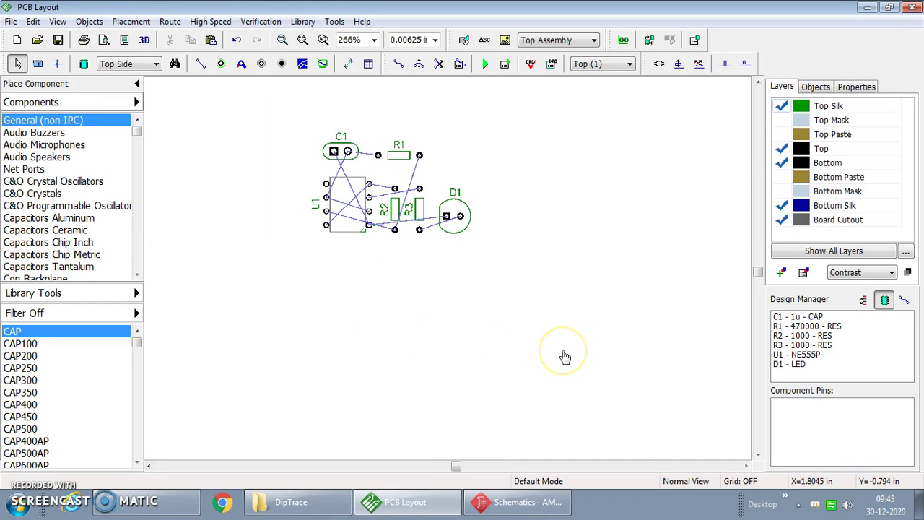
pyautogui.click(758, 83)
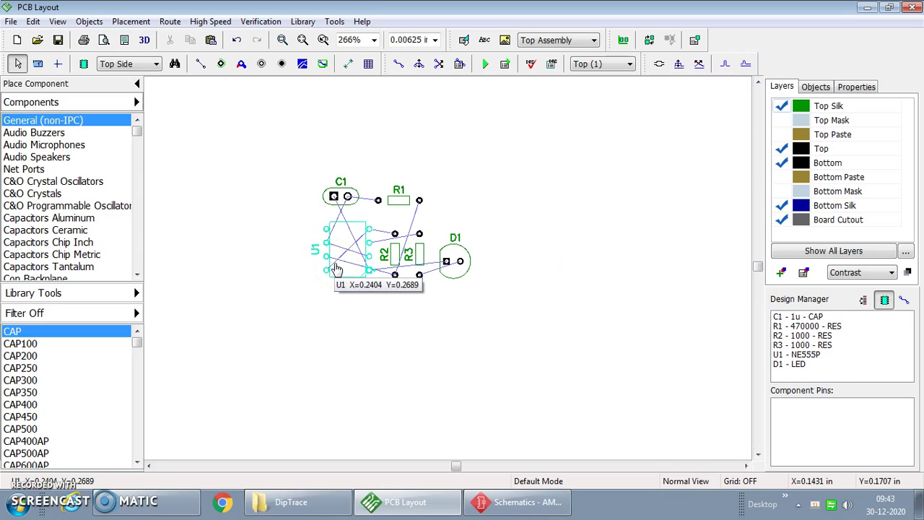
pyautogui.click(388, 310)
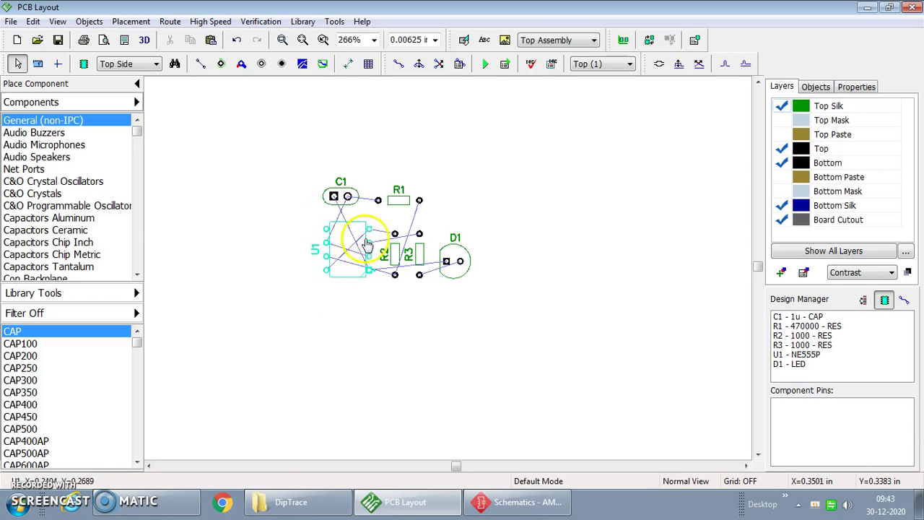
pyautogui.scroll(1, 574, 226)
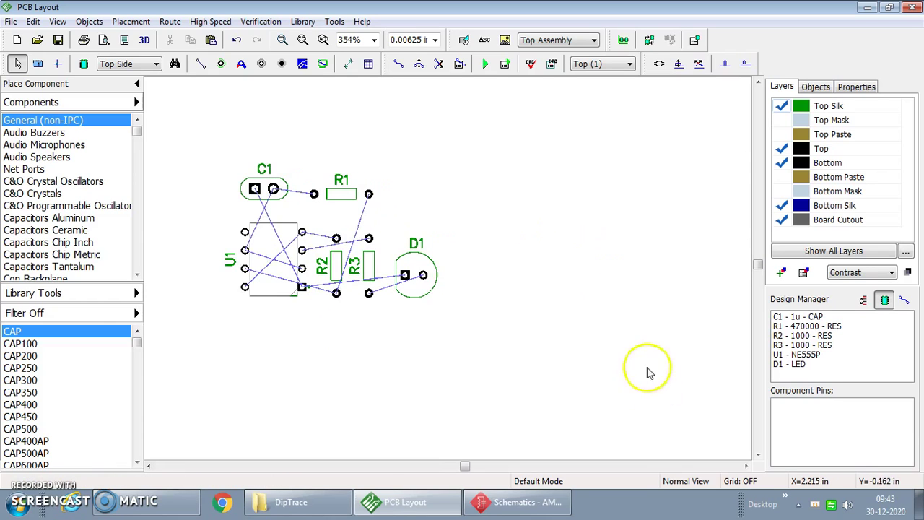
pyautogui.click(148, 468)
pyautogui.click(148, 468)
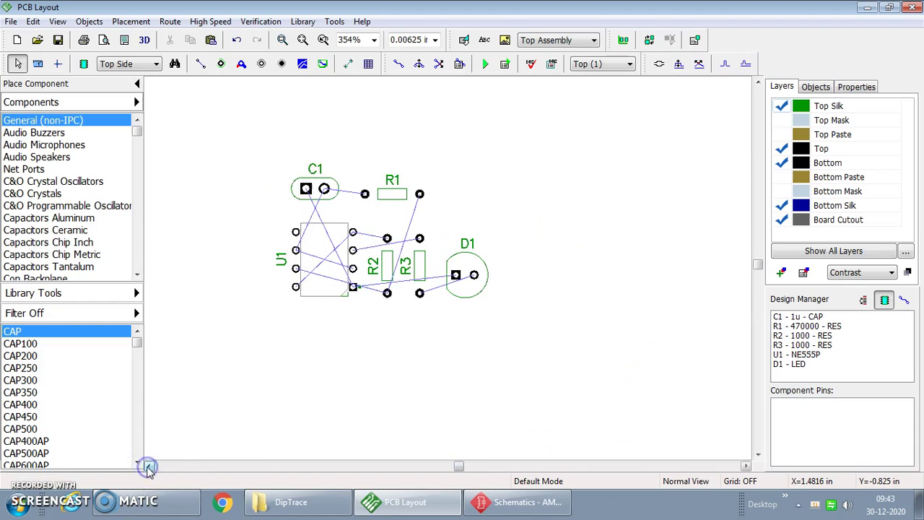
pyautogui.click(148, 468)
pyautogui.click(57, 21)
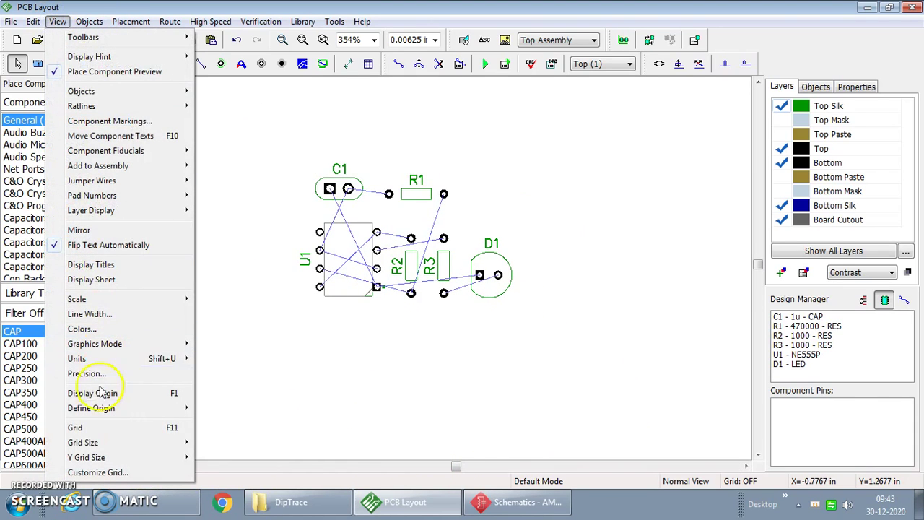
pyautogui.click(101, 428)
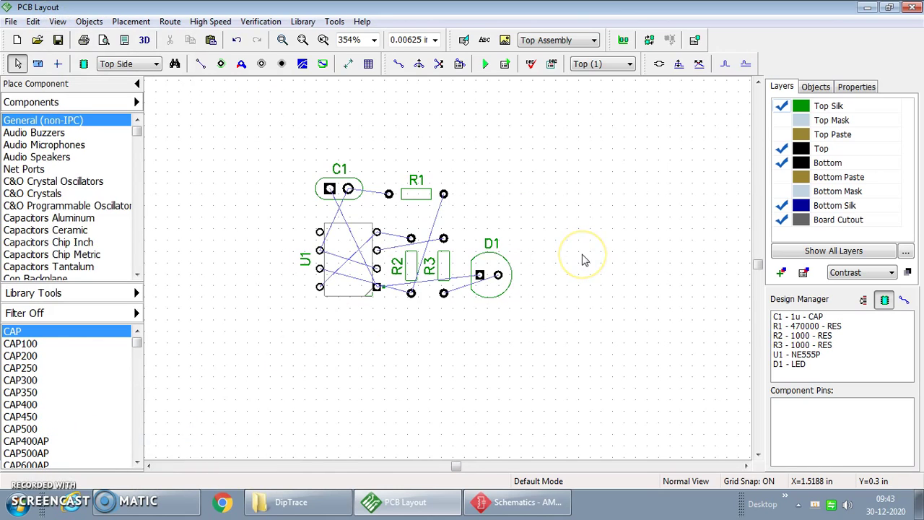
# Step: Shift LED D1 slightly up and right to about X 1.03, Y 0.21 in and capacitor C1 right to about X 0.21, Y 0.66 in
pyautogui.scroll(3, 573, 287)
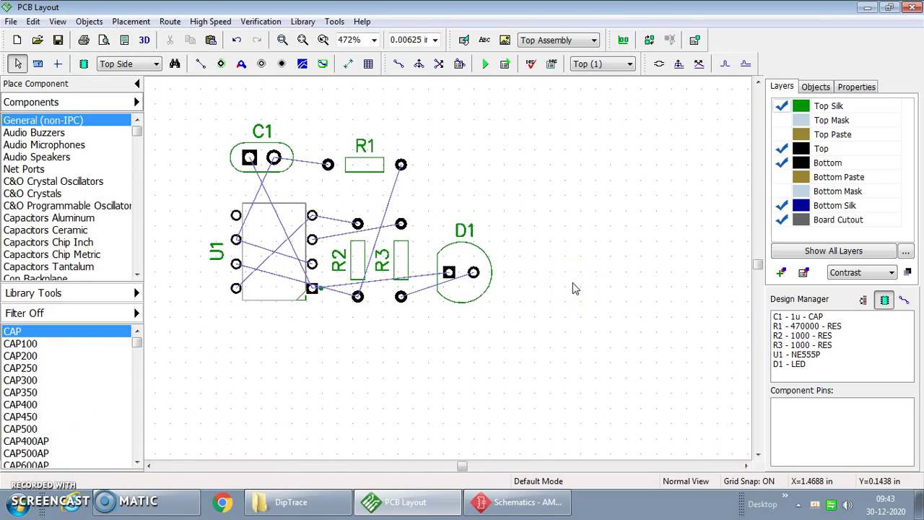
pyautogui.click(149, 466)
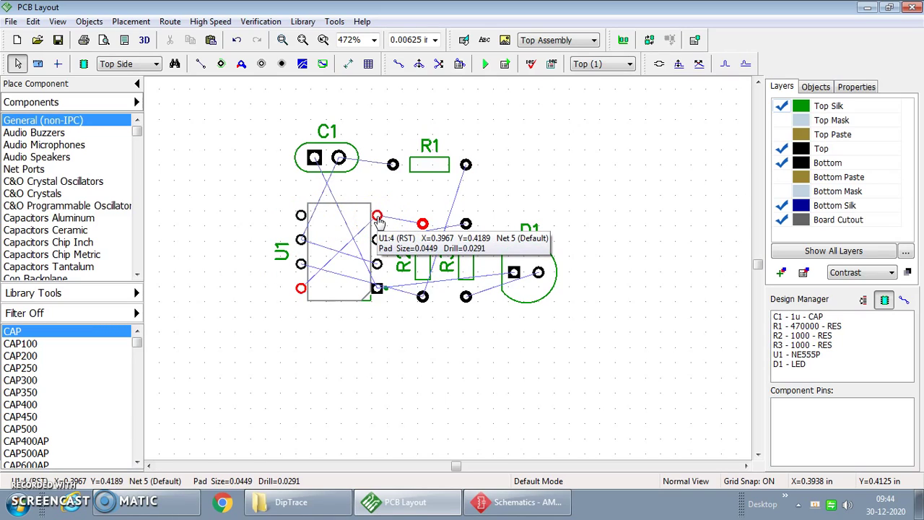
pyautogui.click(376, 219)
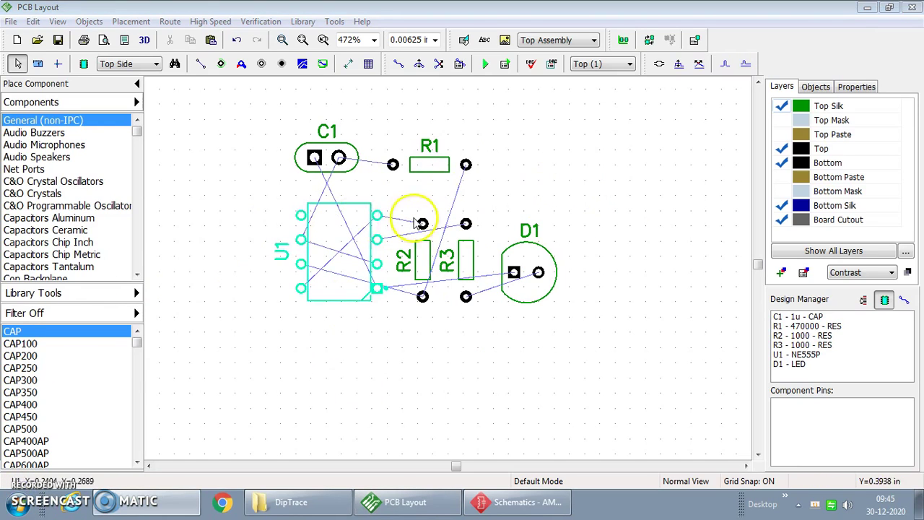
pyautogui.moveTo(534, 280)
pyautogui.mouseDown()
pyautogui.moveTo(539, 201)
pyautogui.moveTo(533, 271)
pyautogui.mouseUp()
pyautogui.moveTo(317, 159)
pyautogui.mouseDown()
pyautogui.moveTo(324, 170)
pyautogui.moveTo(326, 158)
pyautogui.mouseUp()
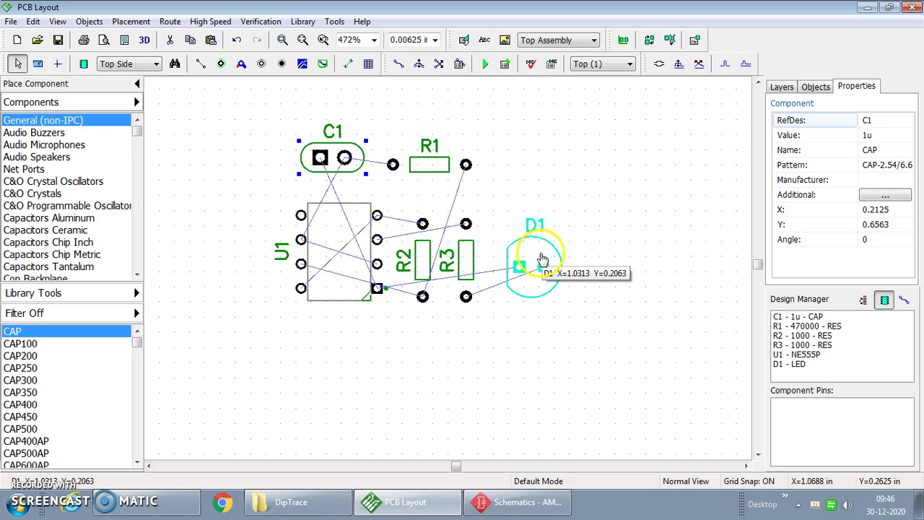
pyautogui.click(322, 160)
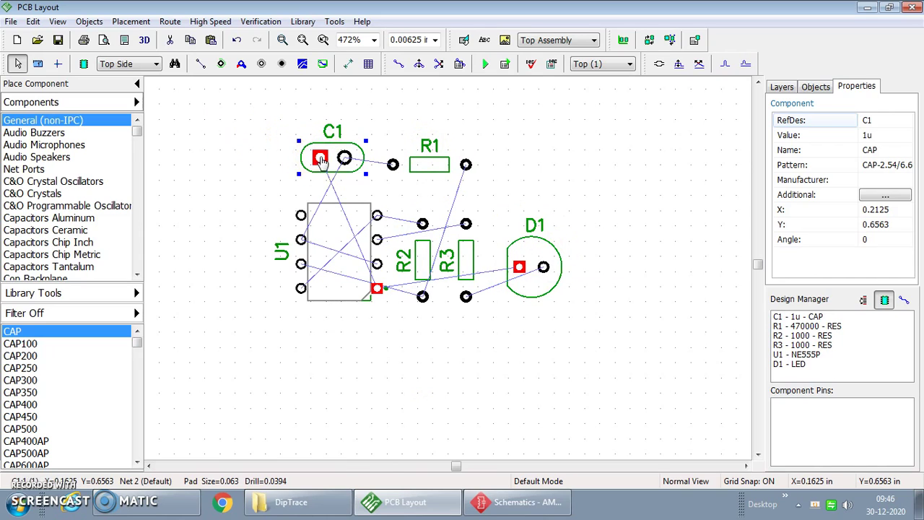
pyautogui.rightClick(322, 160)
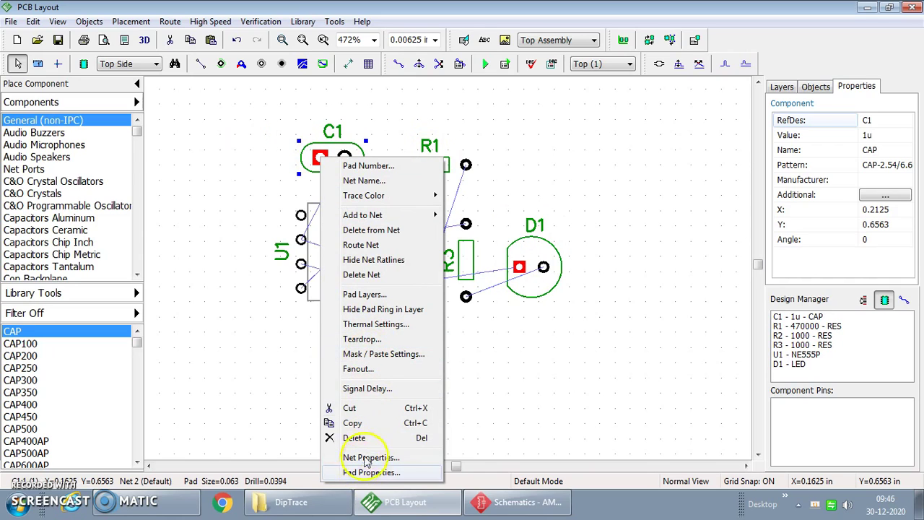
pyautogui.click(562, 152)
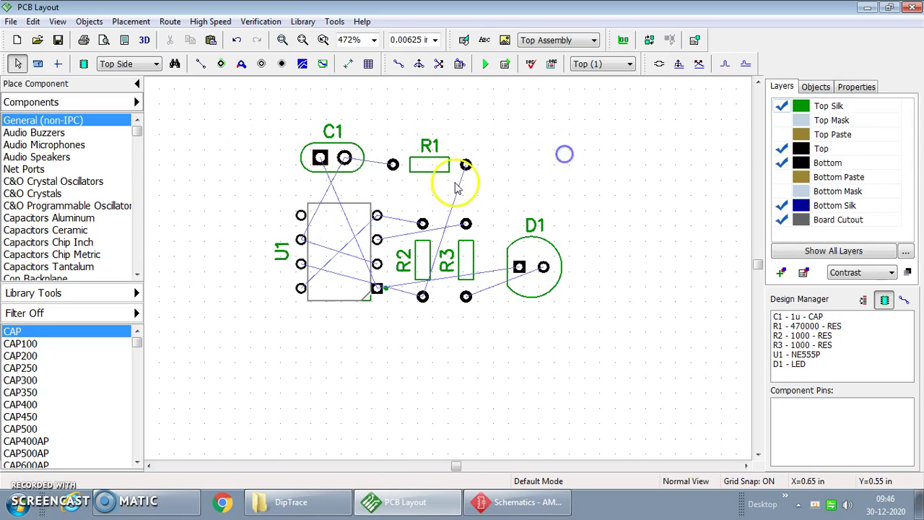
# Step: Rotate capacitor C1 to 180 degrees
pyautogui.click(334, 163)
pyautogui.press('r')
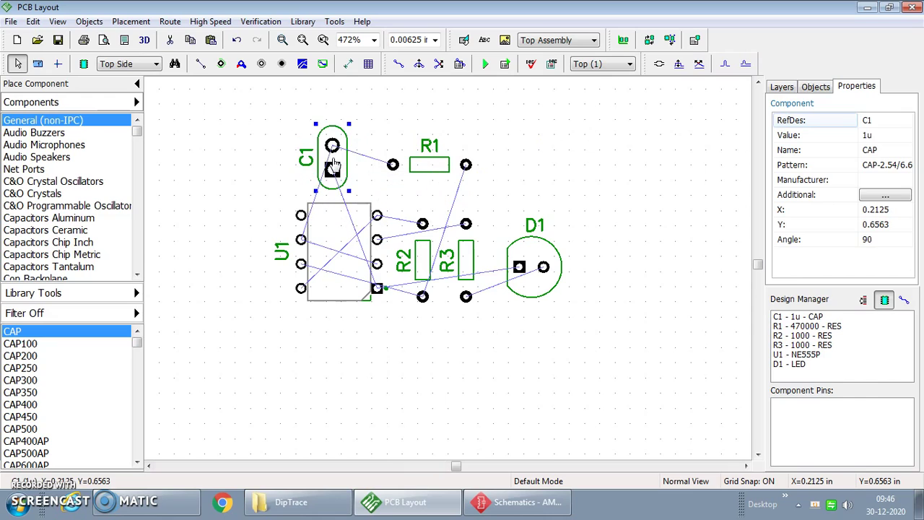
pyautogui.press('r')
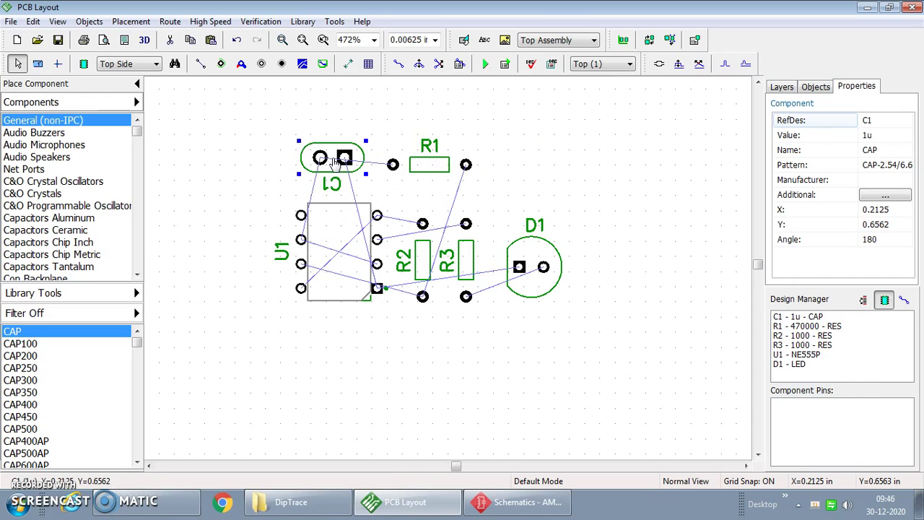
# Step: Compact the placement: shift C1 and R1 slightly up and right, R3 above D1, D1 left and down, and R2 slightly up
pyautogui.moveTo(340, 163); pyautogui.dragTo(333, 110)
pyautogui.moveTo(429, 163); pyautogui.dragTo(462, 126)
pyautogui.click(464, 271)
pyautogui.moveTo(464, 271); pyautogui.dragTo(493, 222)
pyautogui.moveTo(426, 256)
pyautogui.mouseDown()
pyautogui.moveTo(423, 223)
pyautogui.moveTo(423, 253)
pyautogui.mouseUp()
pyautogui.moveTo(526, 264); pyautogui.dragTo(498, 275)
pyautogui.moveTo(321, 112); pyautogui.dragTo(338, 149)
pyautogui.moveTo(462, 130); pyautogui.dragTo(440, 153)
pyautogui.click(570, 191)
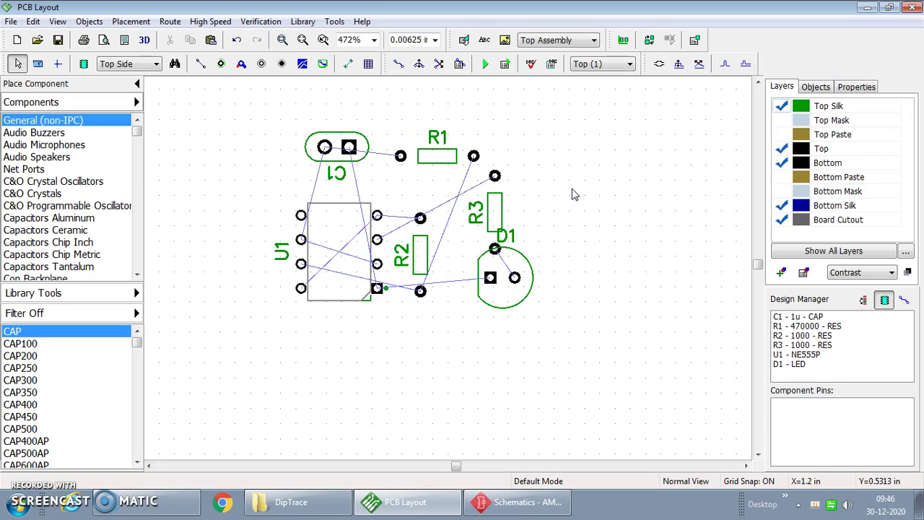
# Step: Generate the 3D preview of the layout with all new models saved to the project
pyautogui.click(144, 41)
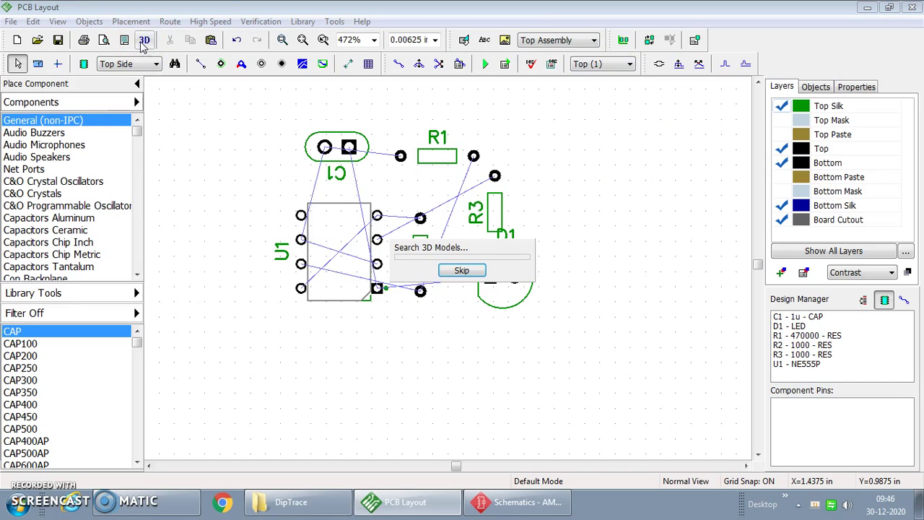
pyautogui.click(143, 42)
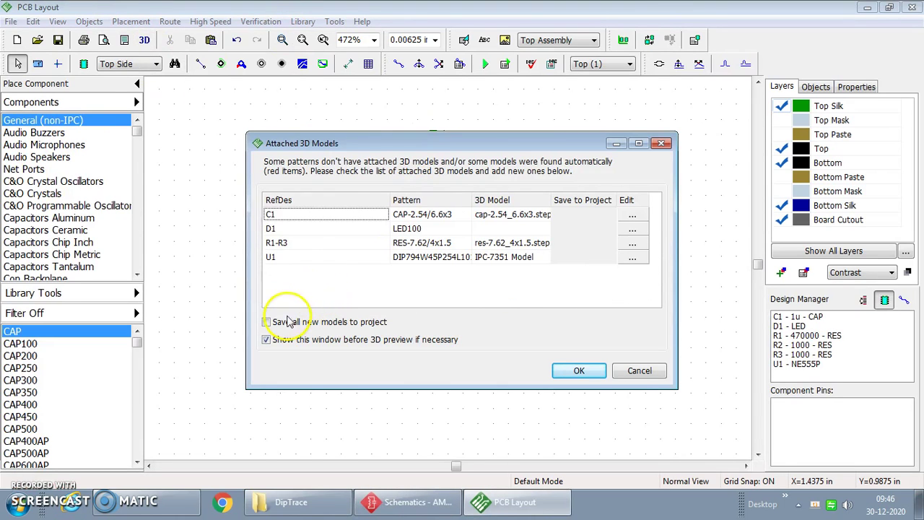
pyautogui.click(266, 323)
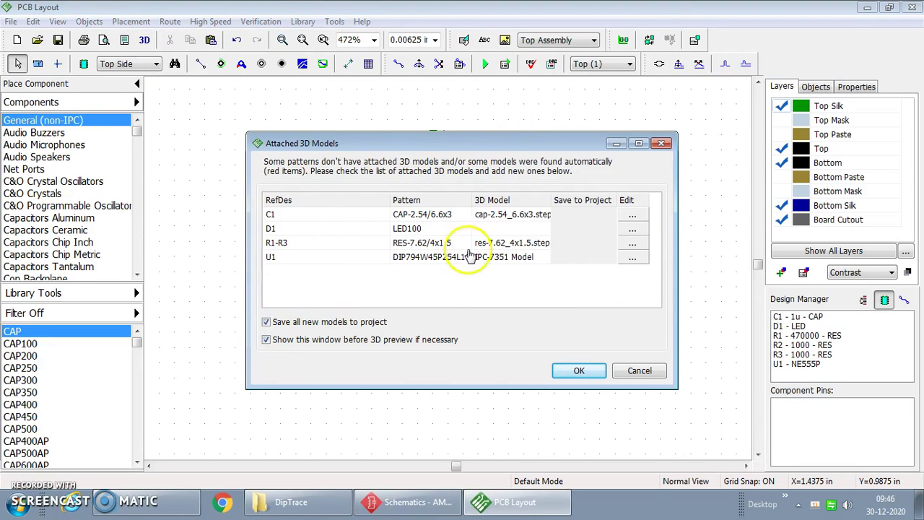
pyautogui.click(576, 371)
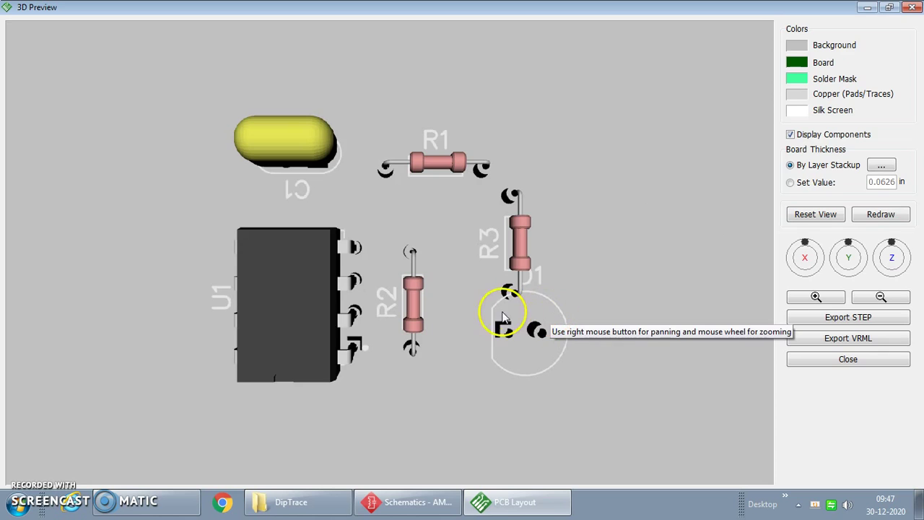
# Step: Examine the placed component models in the 3D preview from several angles and close the preview
pyautogui.click(484, 295)
pyautogui.moveTo(538, 266); pyautogui.dragTo(549, 238)
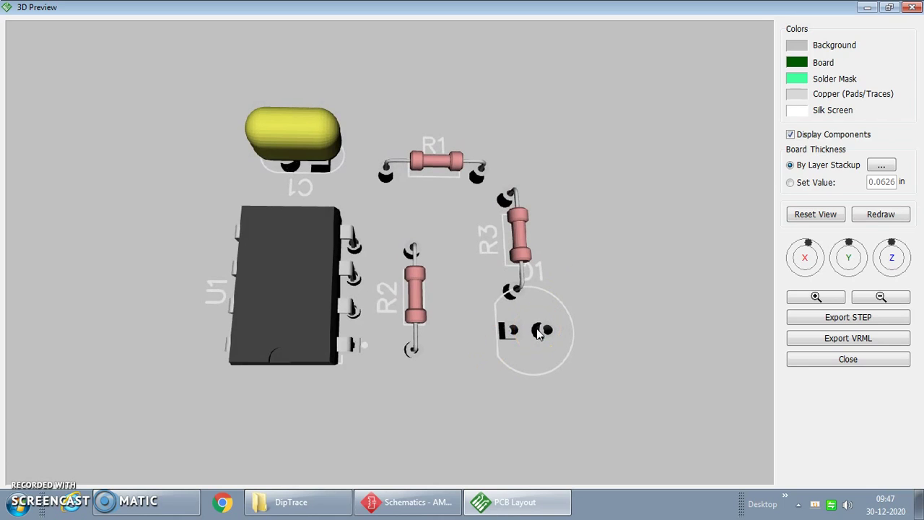
pyautogui.moveTo(590, 304); pyautogui.dragTo(625, 234)
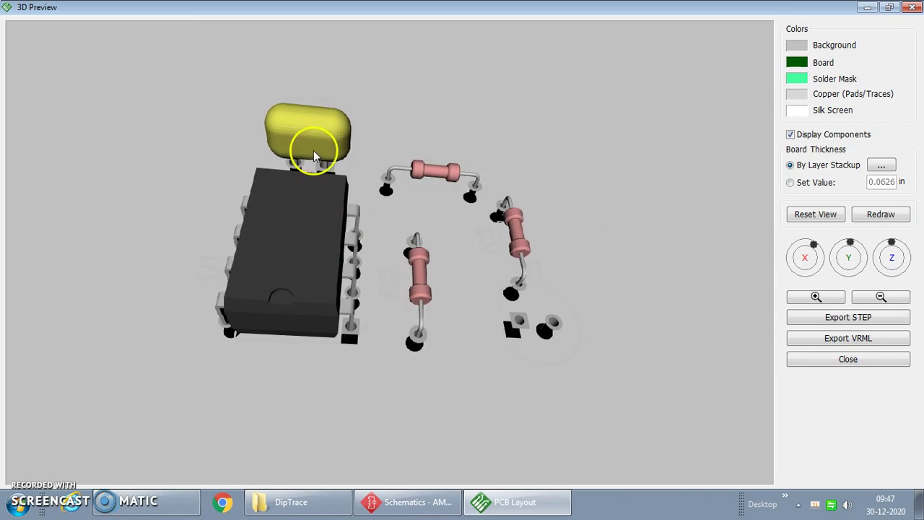
pyautogui.moveTo(553, 277); pyautogui.dragTo(654, 280)
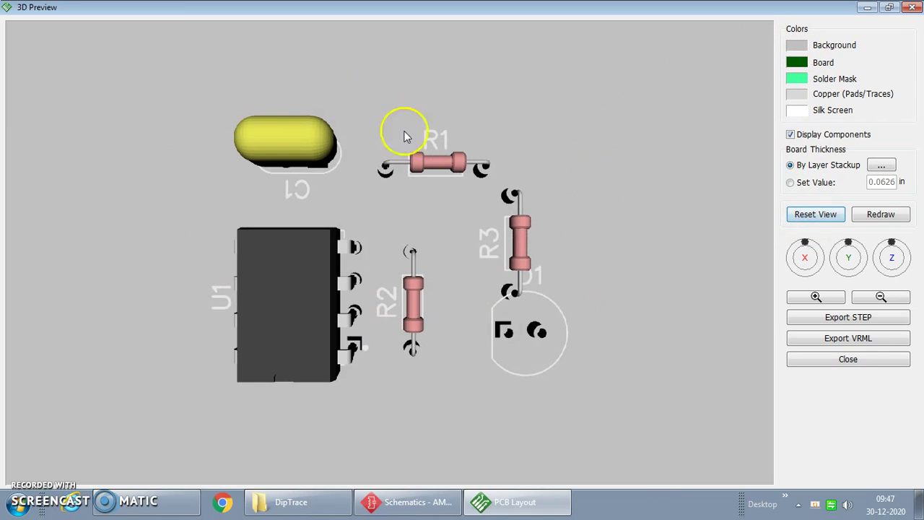
pyautogui.moveTo(615, 221)
pyautogui.mouseDown()
pyautogui.moveTo(623, 116)
pyautogui.moveTo(612, 169)
pyautogui.moveTo(614, 290)
pyautogui.moveTo(610, 147)
pyautogui.moveTo(609, 223)
pyautogui.moveTo(528, 260)
pyautogui.moveTo(455, 264)
pyautogui.moveTo(421, 251)
pyautogui.moveTo(424, 225)
pyautogui.moveTo(578, 231)
pyautogui.moveTo(629, 221)
pyautogui.moveTo(610, 222)
pyautogui.mouseUp()
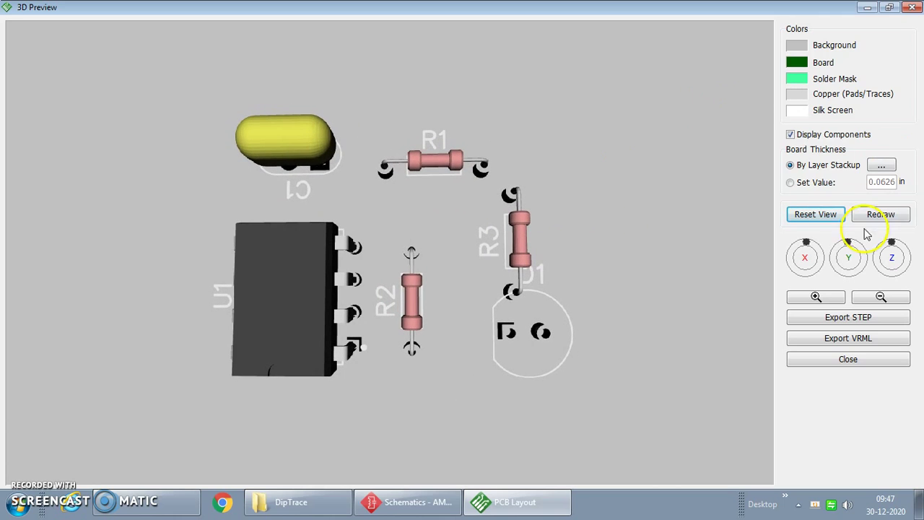
pyautogui.click(911, 9)
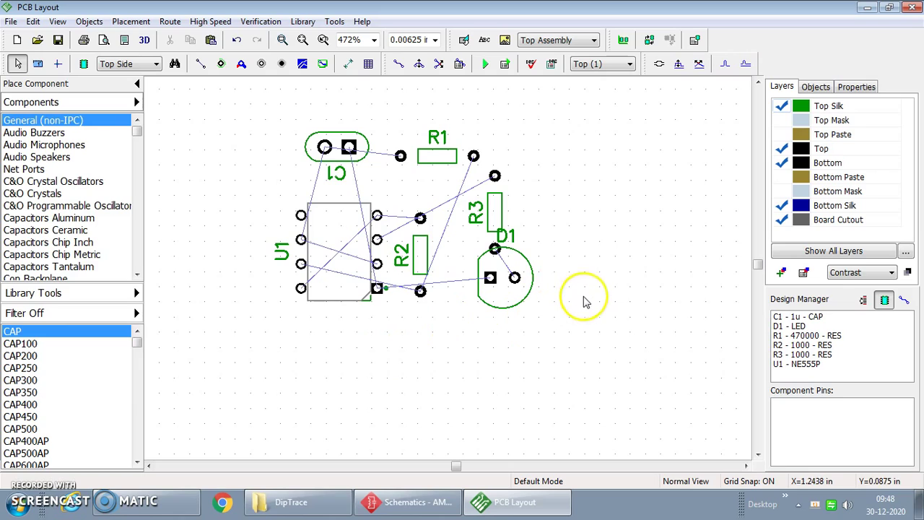
# Step: Manually route a top-layer trace from R1's pad nearest C1, passing above C1, to C1's round pad
pyautogui.click(400, 64)
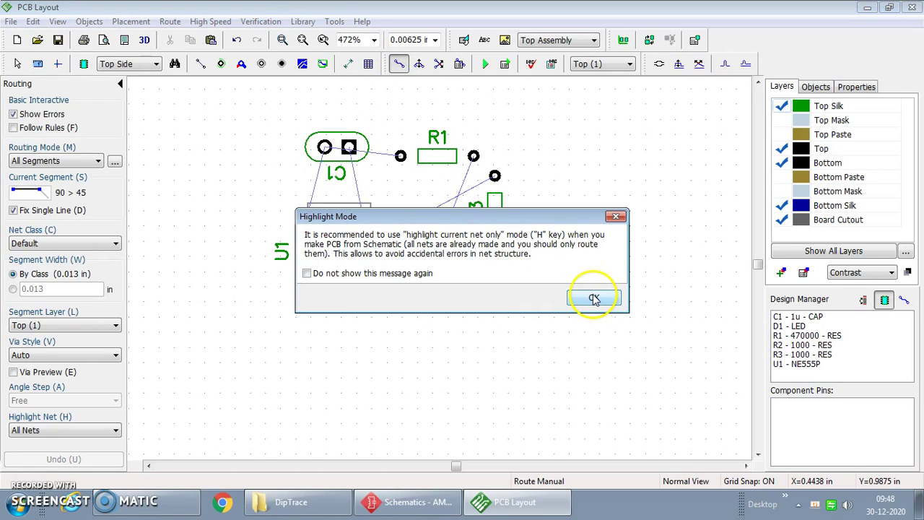
pyautogui.click(594, 299)
pyautogui.click(399, 156)
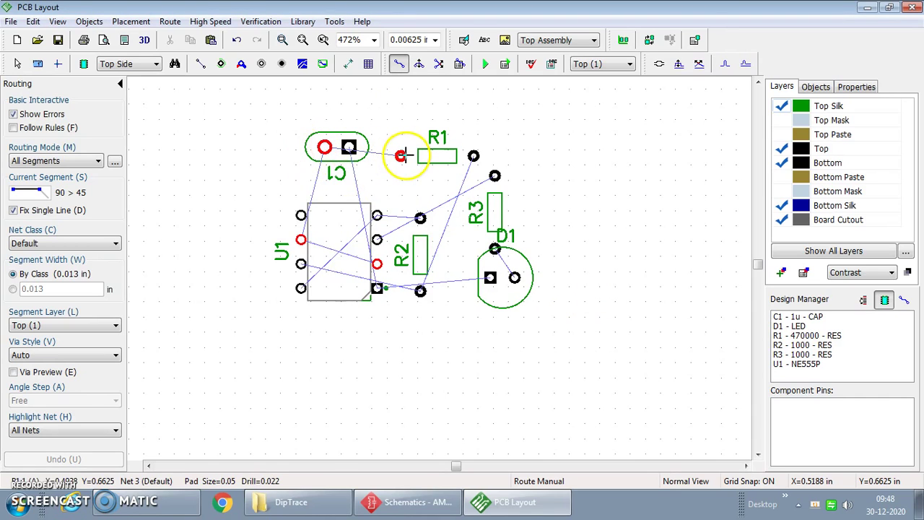
pyautogui.click(400, 155)
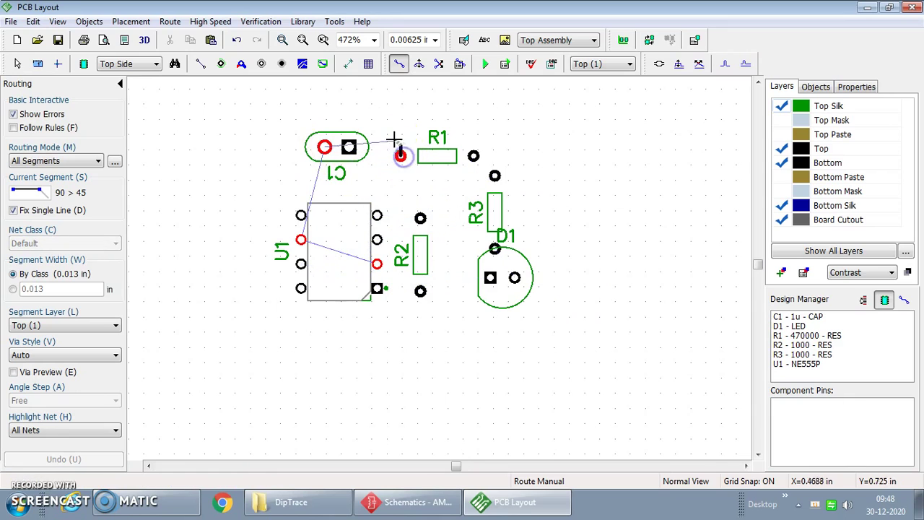
pyautogui.click(381, 113)
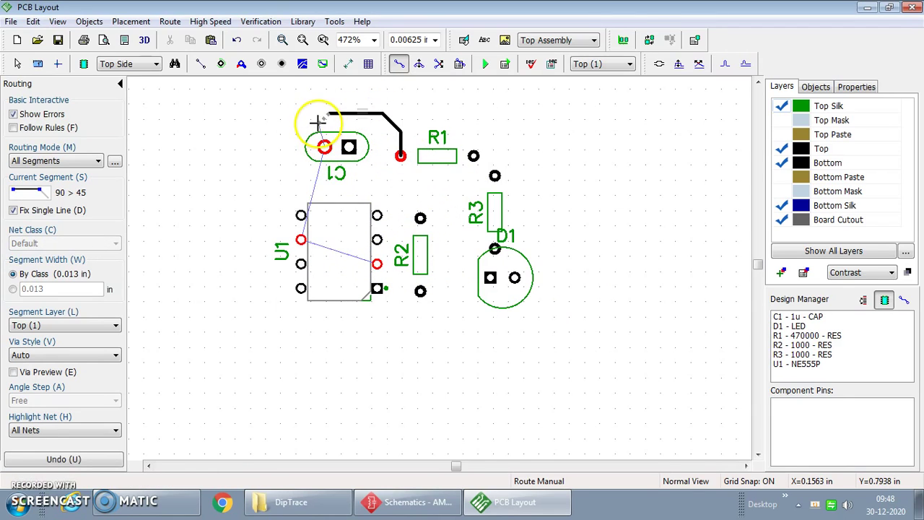
pyautogui.click(324, 148)
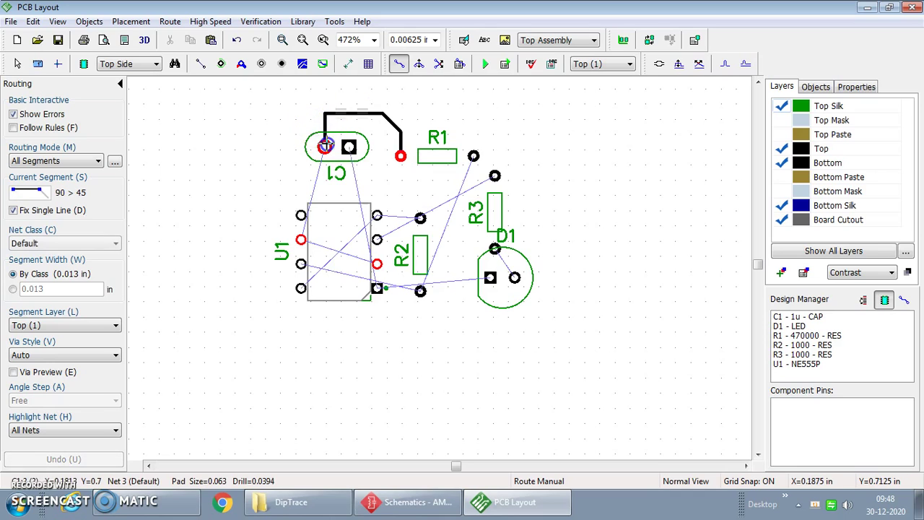
# Step: Route a top-layer trace from R1's other pad around the outside of R3 and D1 to R2's lower pad
pyautogui.click(473, 156)
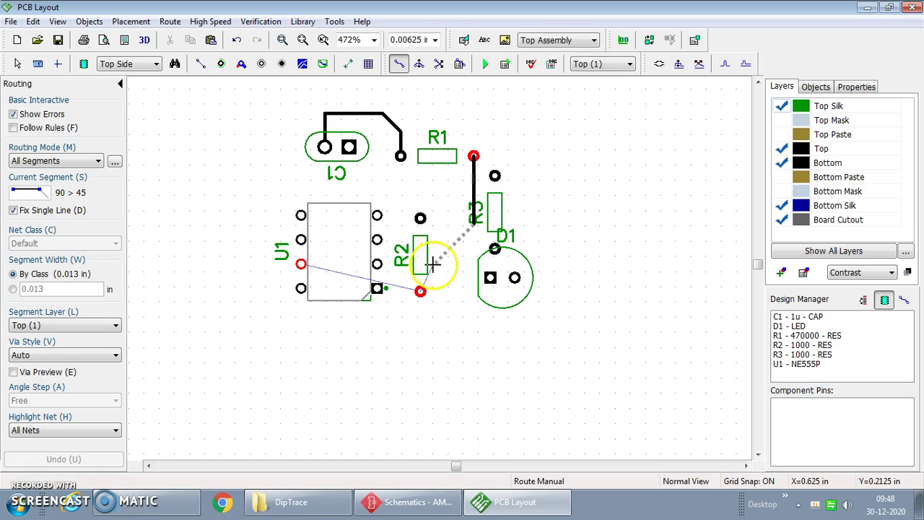
pyautogui.click(556, 180)
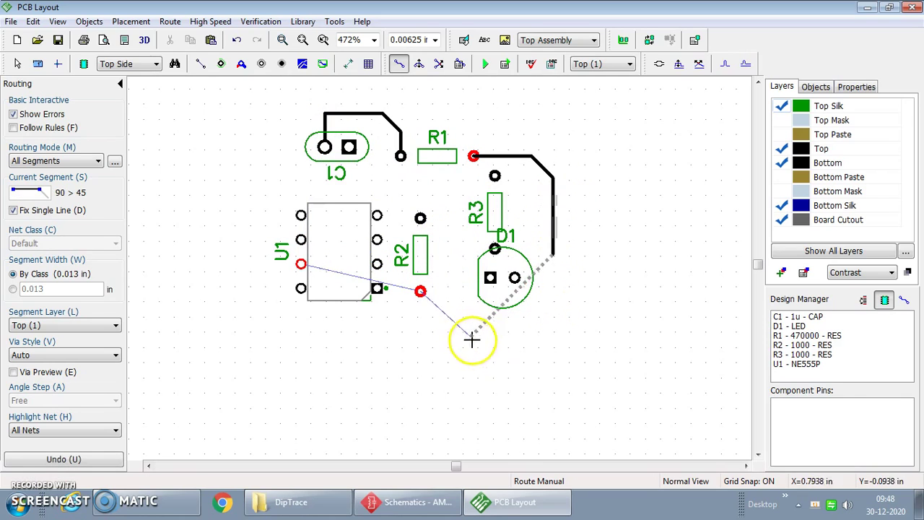
pyautogui.click(505, 330)
pyautogui.click(426, 315)
pyautogui.click(420, 292)
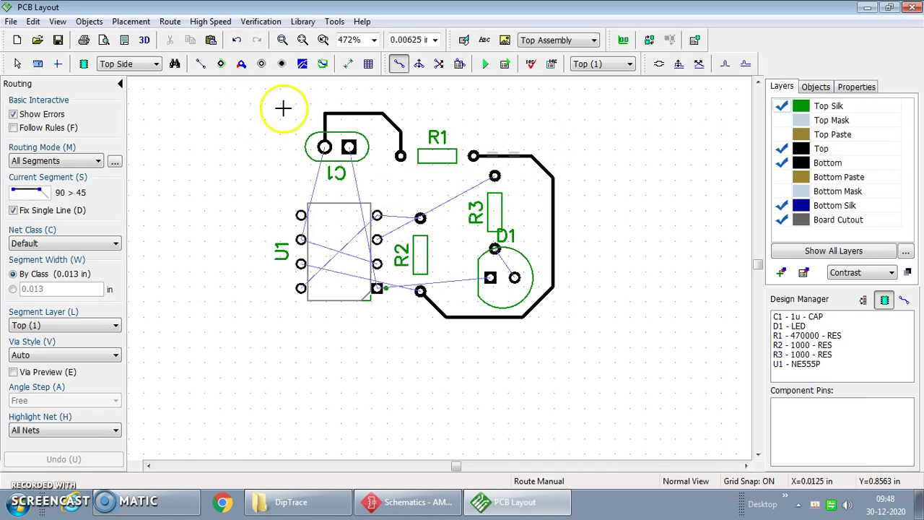
pyautogui.click(368, 114)
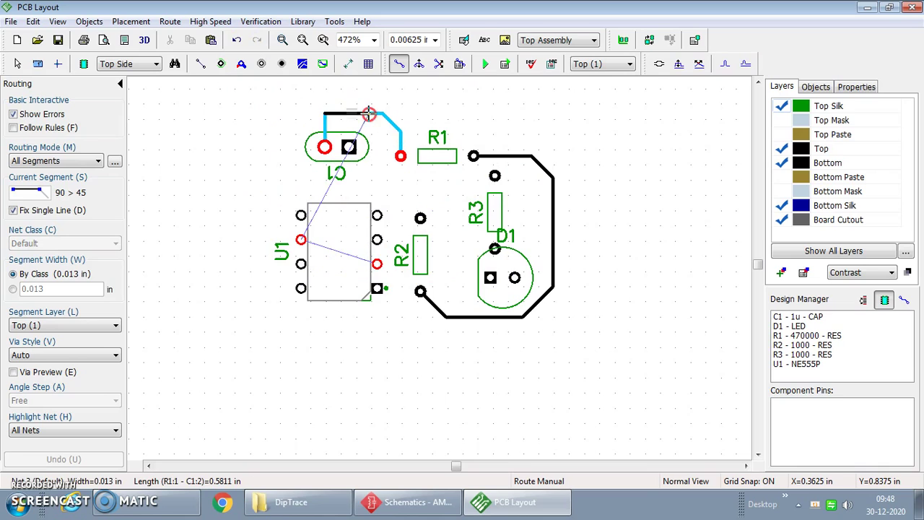
pyautogui.rightClick(369, 116)
pyautogui.click(390, 123)
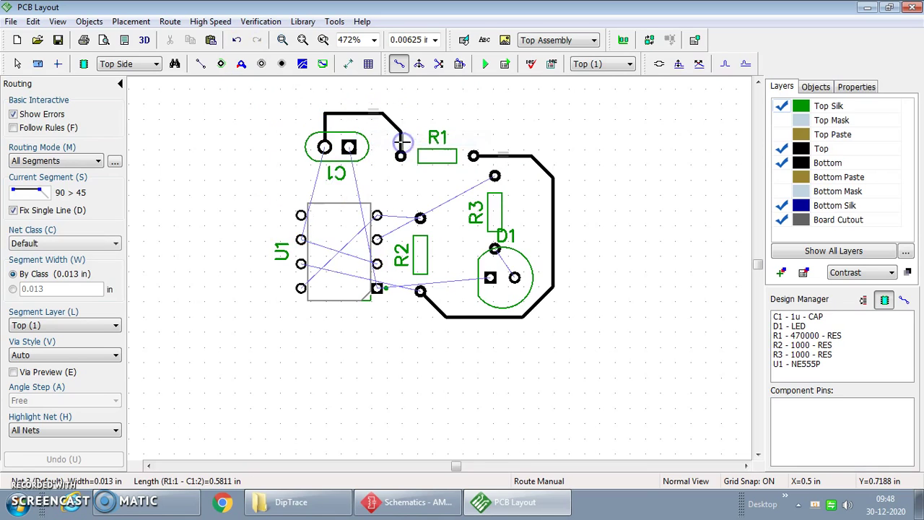
pyautogui.press('Escape')
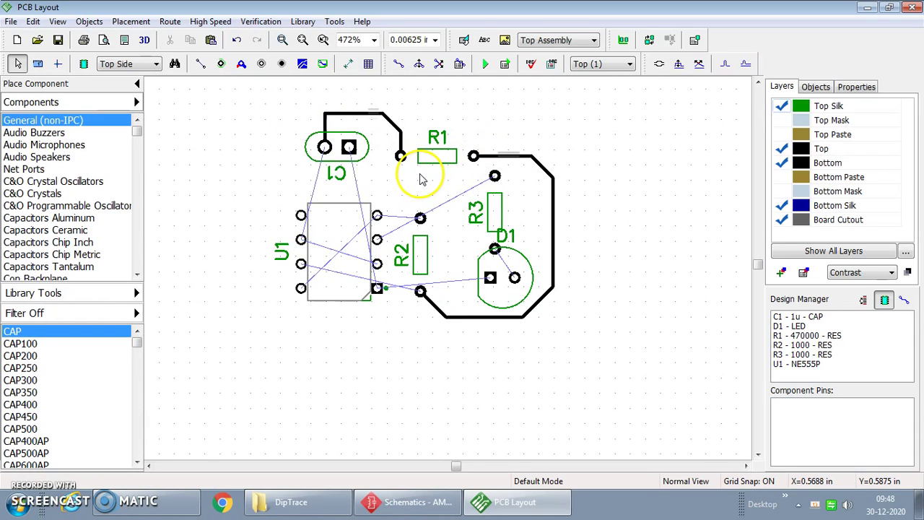
pyautogui.click(553, 202)
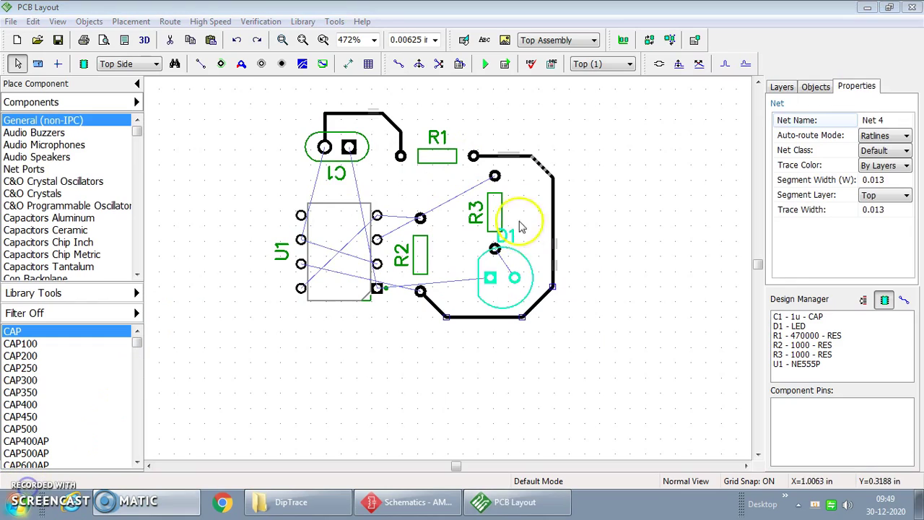
pyautogui.click(555, 199)
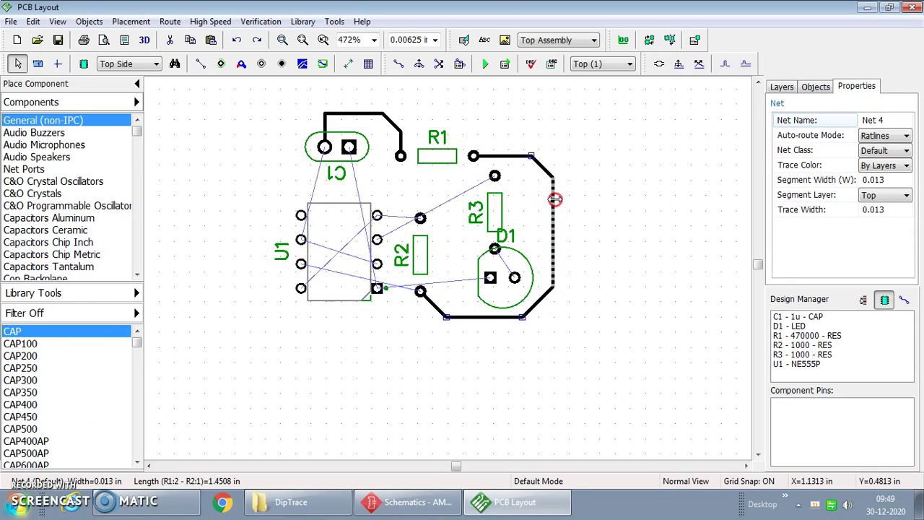
pyautogui.rightClick(555, 199)
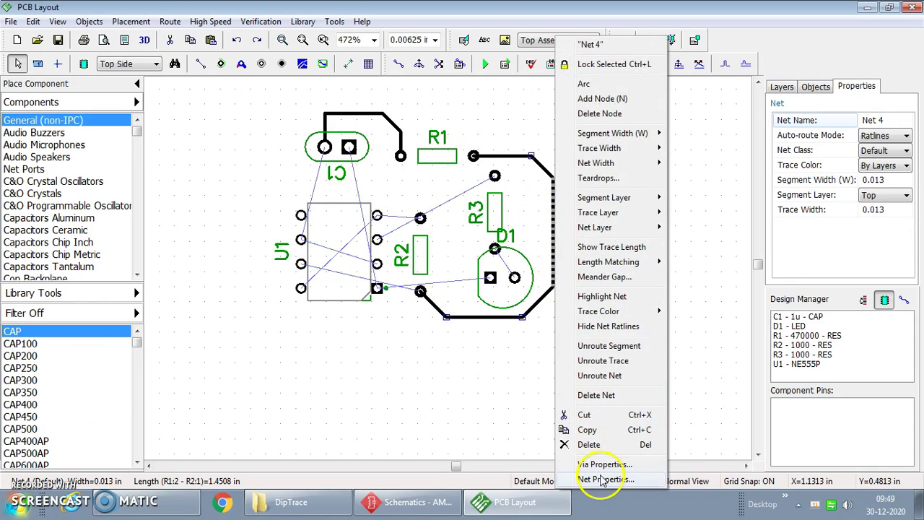
pyautogui.click(545, 331)
# Step: Delete both manually routed traces, the R1–R2 trace and the R1–C1 trace
pyautogui.click(555, 226)
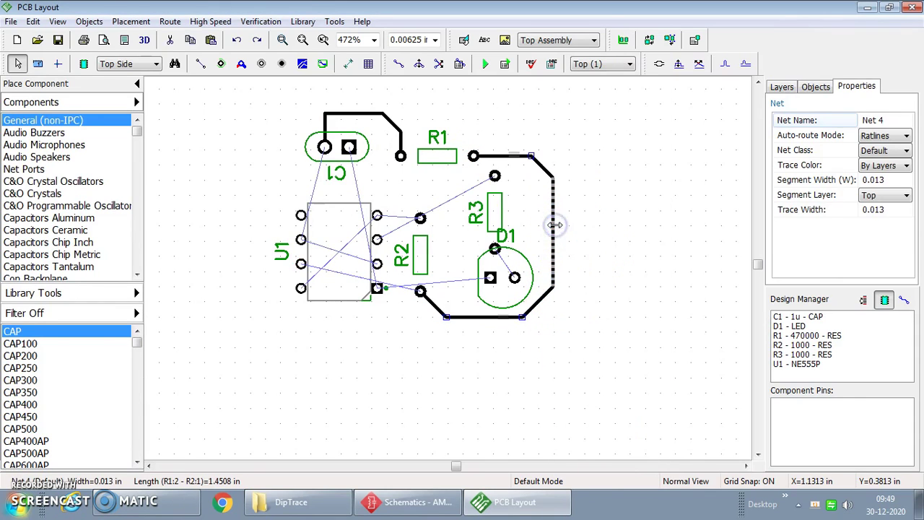
pyautogui.press('Delete')
pyautogui.click(345, 113)
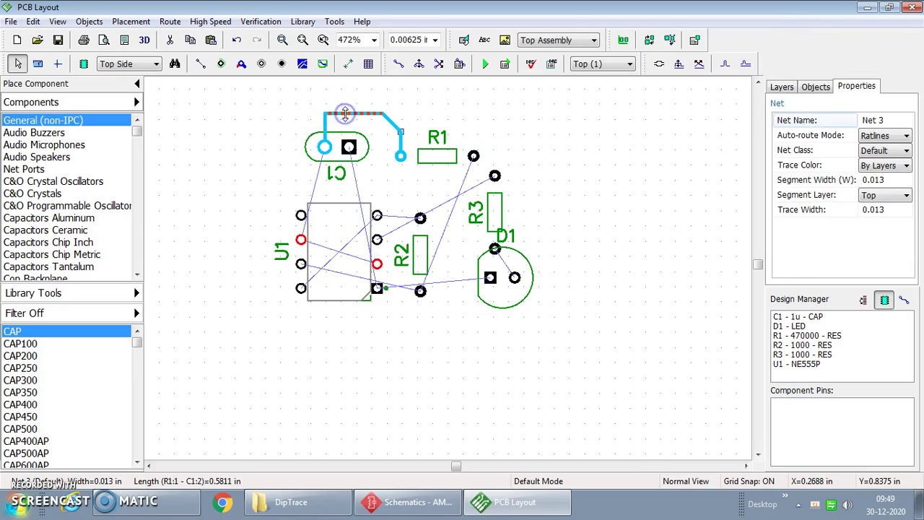
pyautogui.press('Delete')
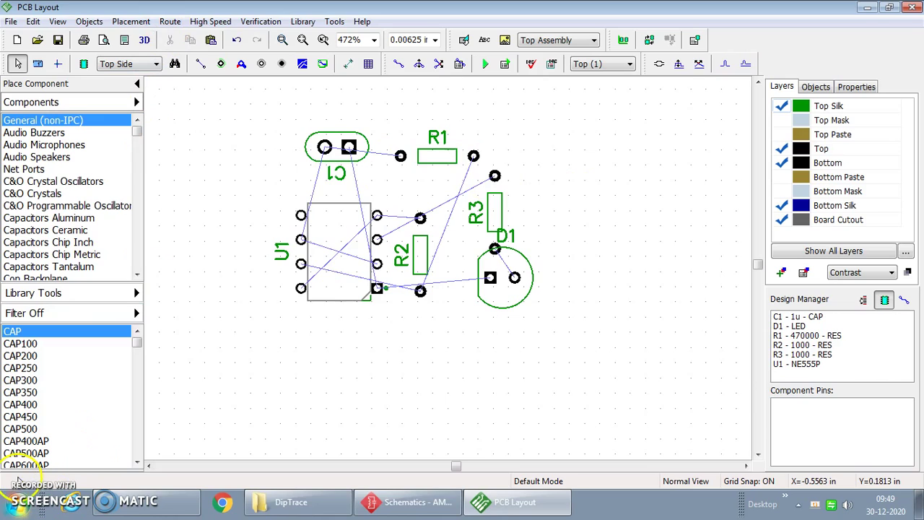
# Step: Draw a four-sided board outline about 1.3 by 0.9 in around all the components
pyautogui.click(323, 65)
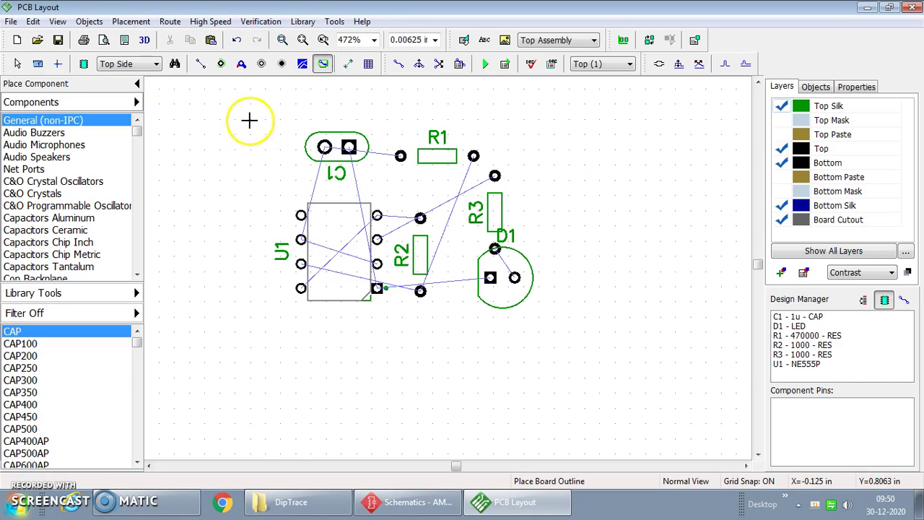
pyautogui.click(257, 324)
pyautogui.click(575, 326)
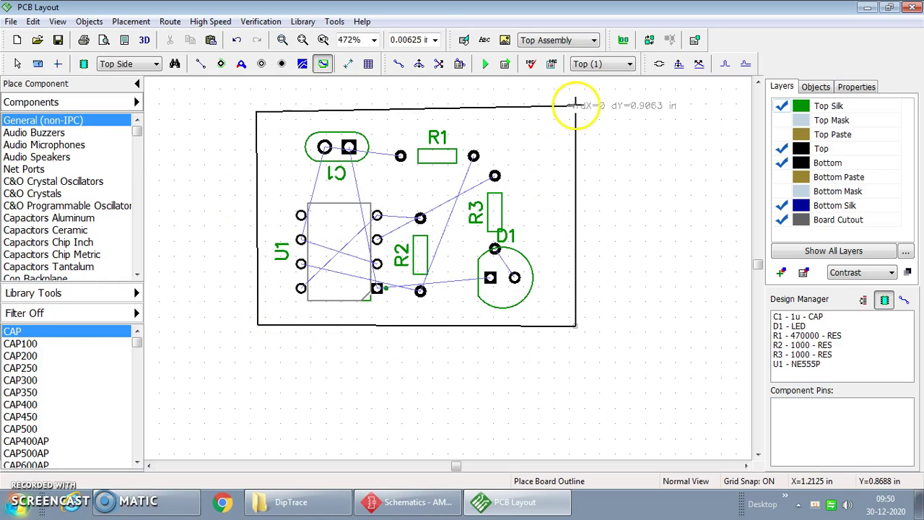
pyautogui.click(255, 107)
pyautogui.click(255, 109)
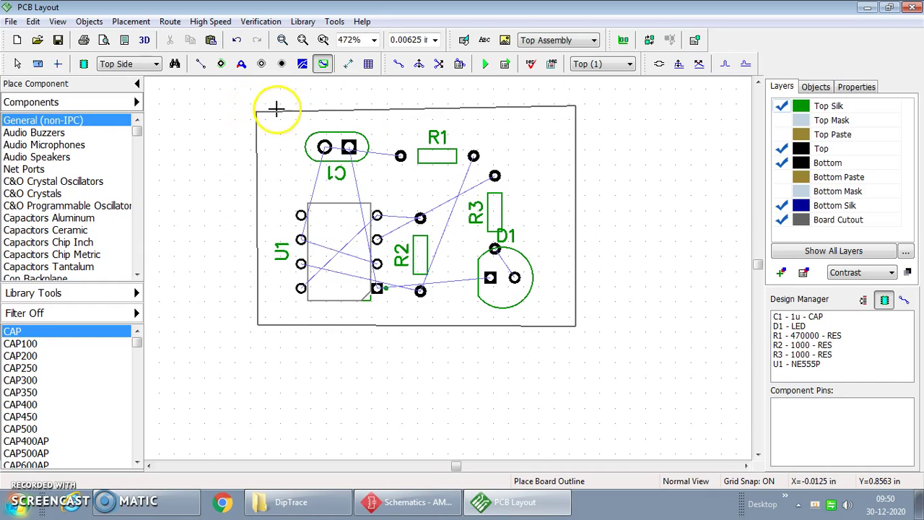
pyautogui.click(270, 124)
# Step: Adjust the board outline's corners to level its upper and lower edges
pyautogui.moveTo(258, 113); pyautogui.dragTo(257, 106)
pyautogui.moveTo(256, 324)
pyautogui.mouseDown()
pyautogui.moveTo(244, 324)
pyautogui.moveTo(251, 330)
pyautogui.mouseUp()
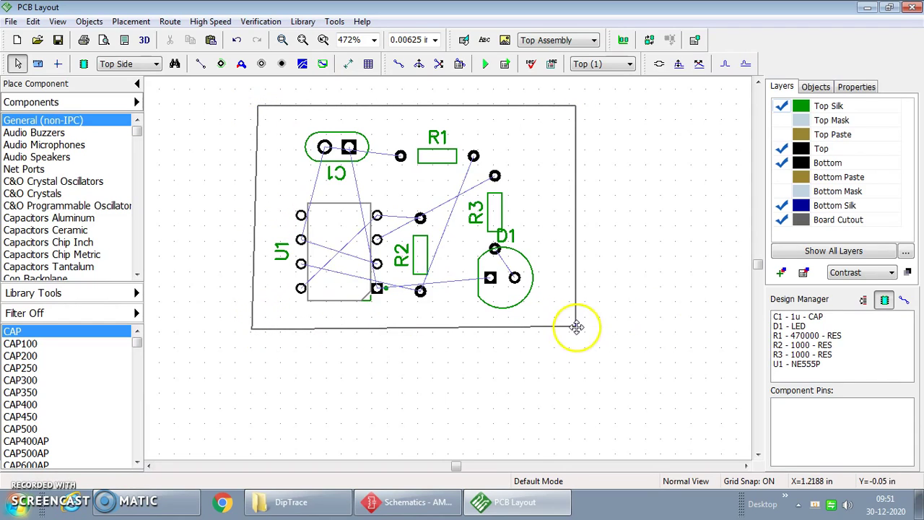
pyautogui.moveTo(576, 327)
pyautogui.mouseDown()
pyautogui.moveTo(582, 333)
pyautogui.moveTo(577, 325)
pyautogui.mouseUp()
pyautogui.click(630, 269)
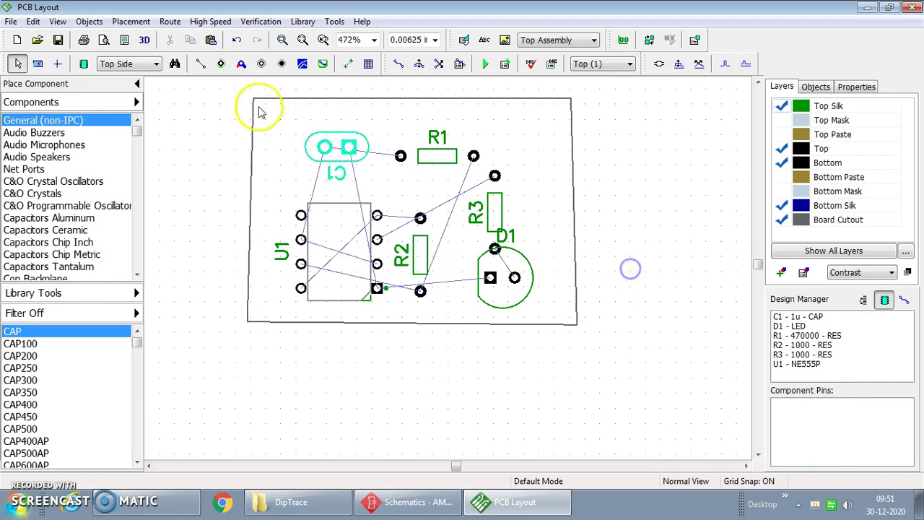
# Step: Generate the 3D preview of the outlined board, accepting the attached 3D models
pyautogui.click(143, 41)
pyautogui.click(581, 371)
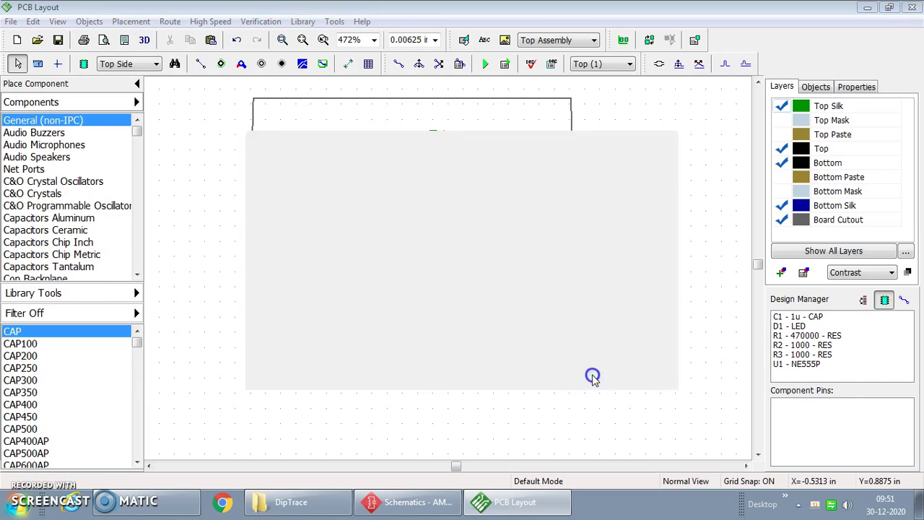